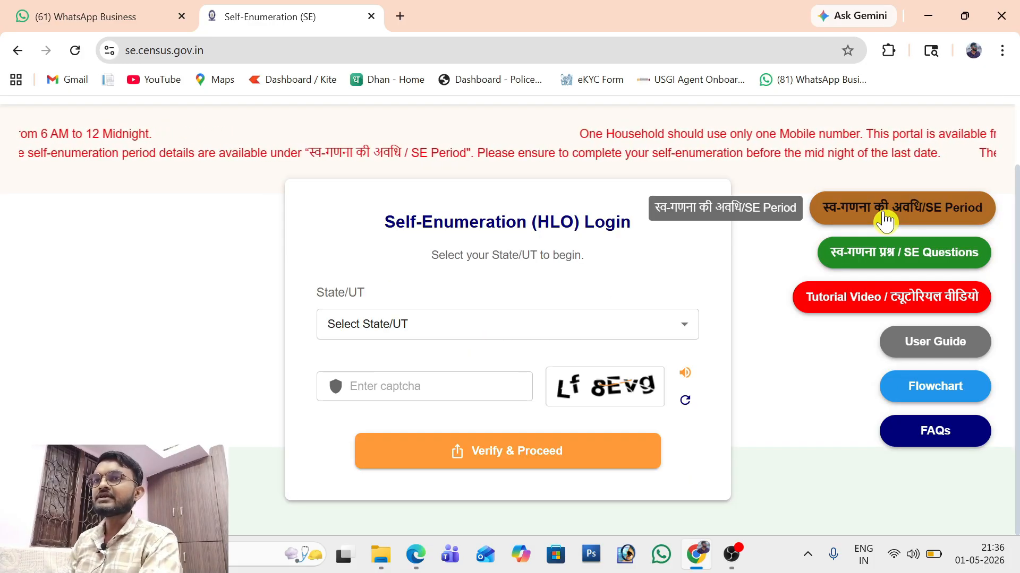
left_click(885, 218)
scroll(786, 271, "down", 8)
scroll(622, 358, "down", 3)
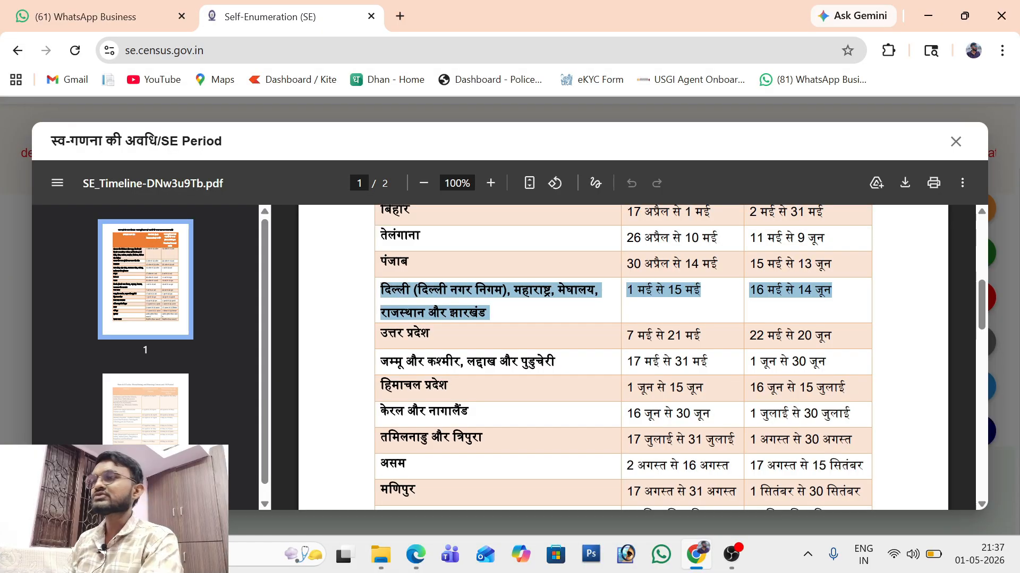
left_click(437, 290)
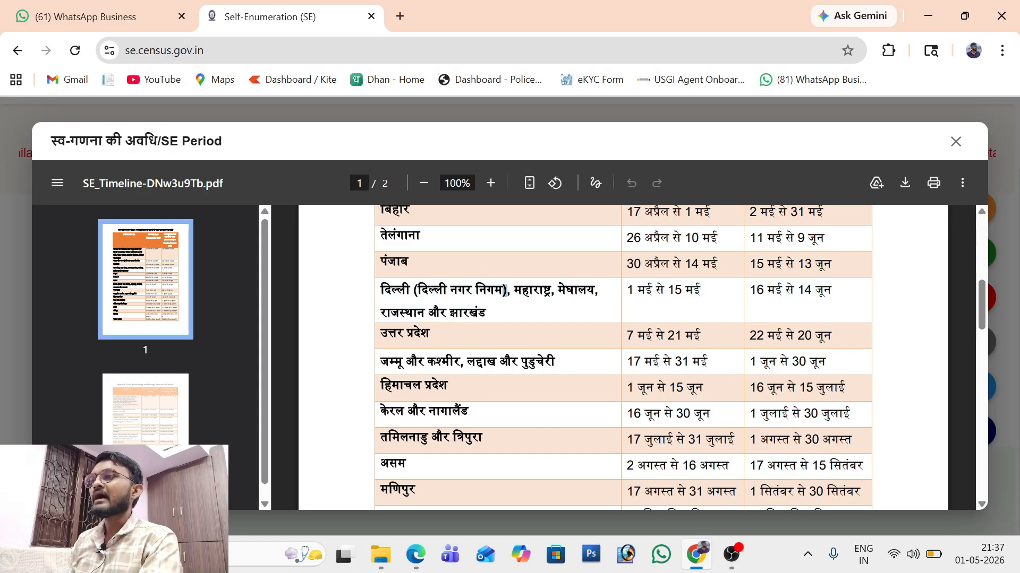
triple_click(506, 291)
triple_click(437, 313)
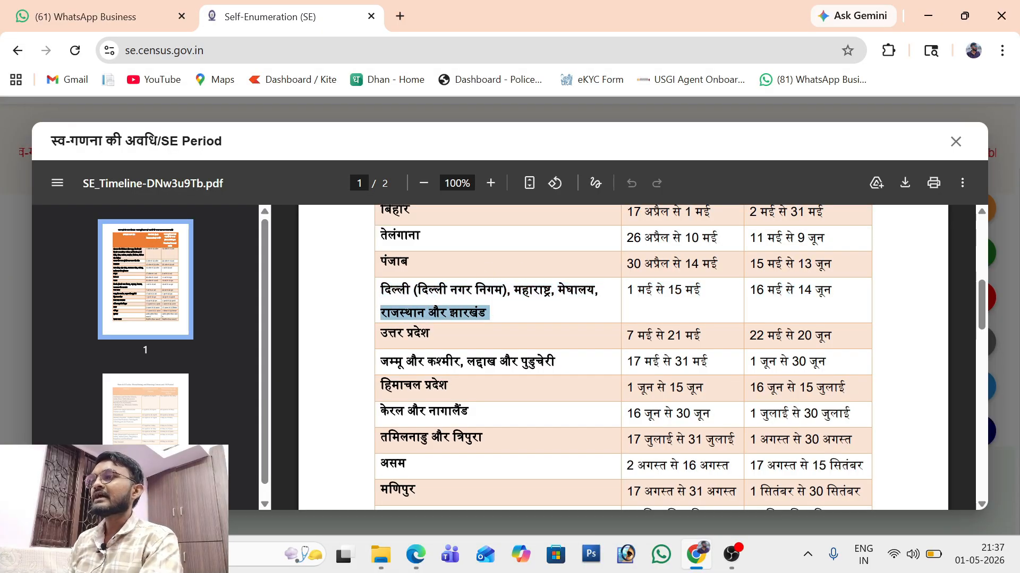
left_click(599, 291)
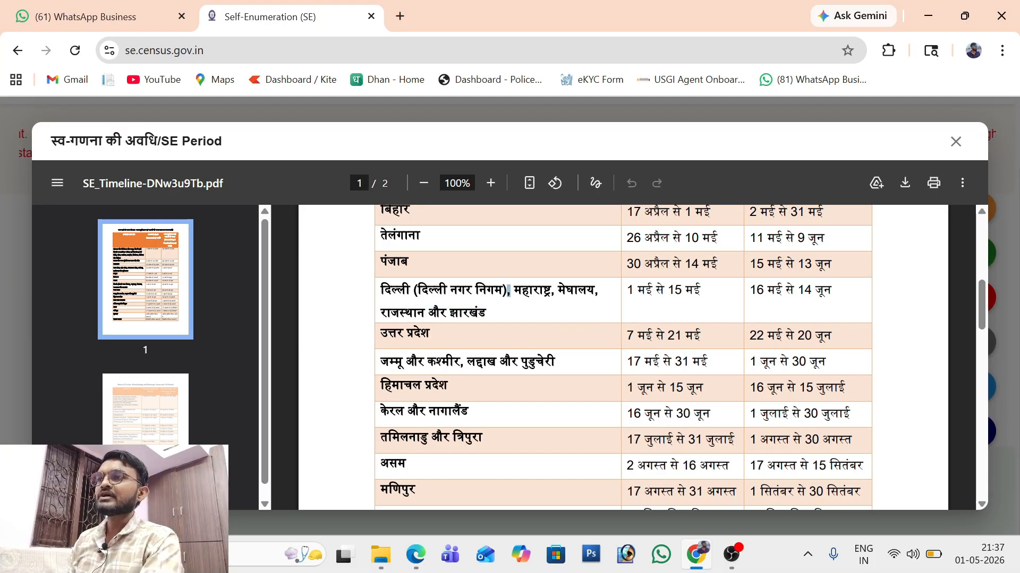
scroll(771, 378, "up", 6)
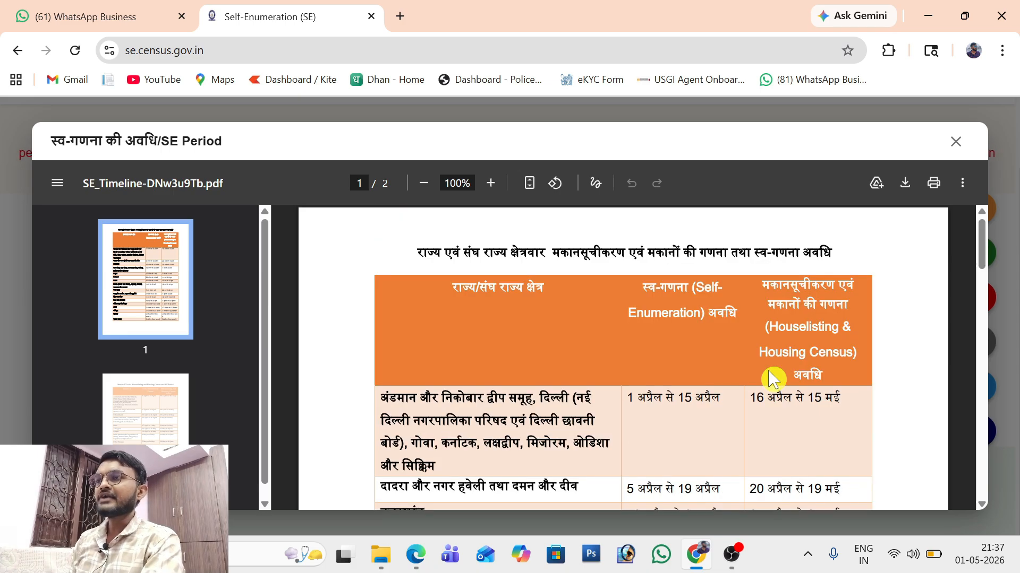
scroll(771, 378, "down", 8)
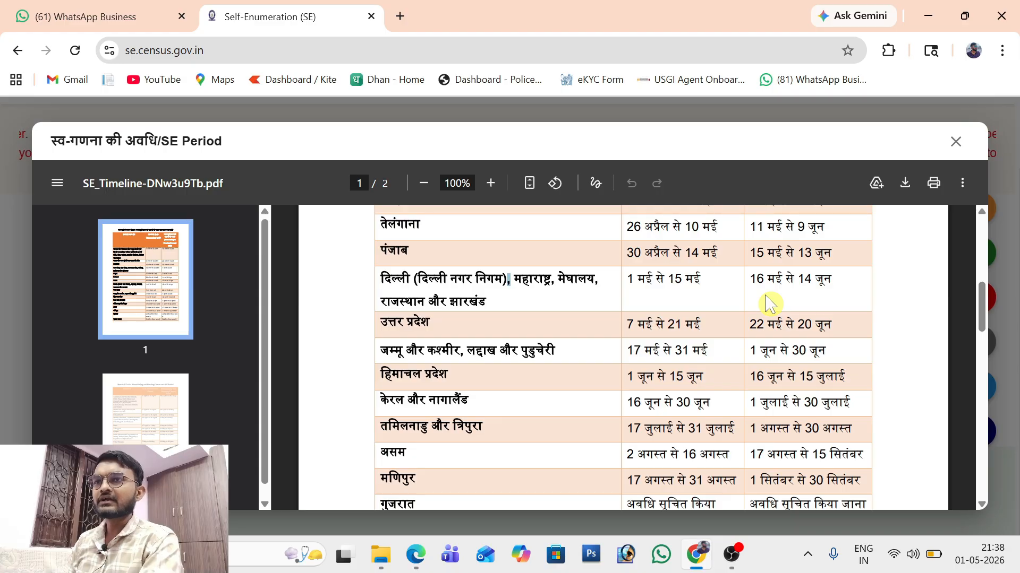
triple_click(774, 279)
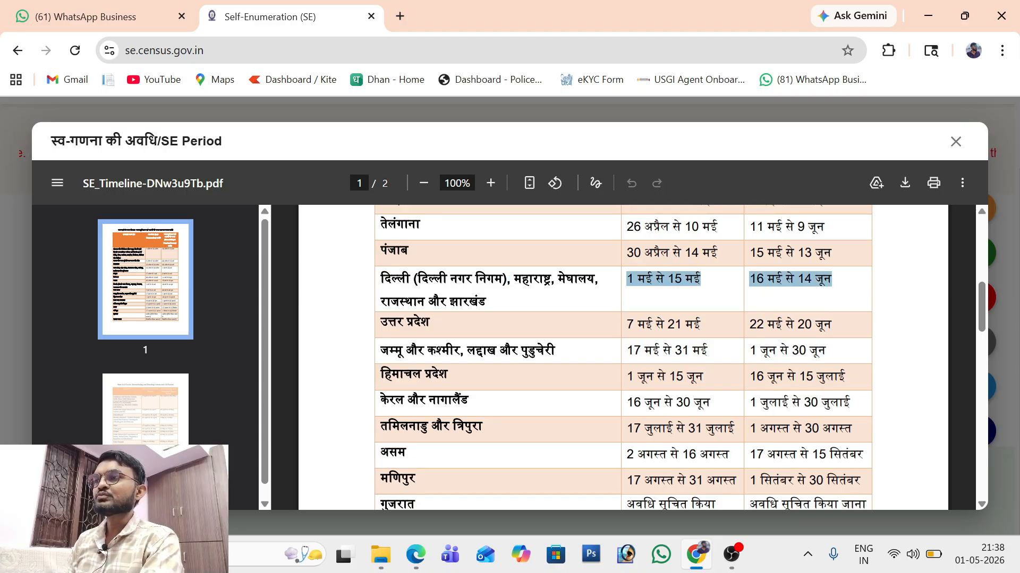
left_click_drag(832, 279, 750, 280)
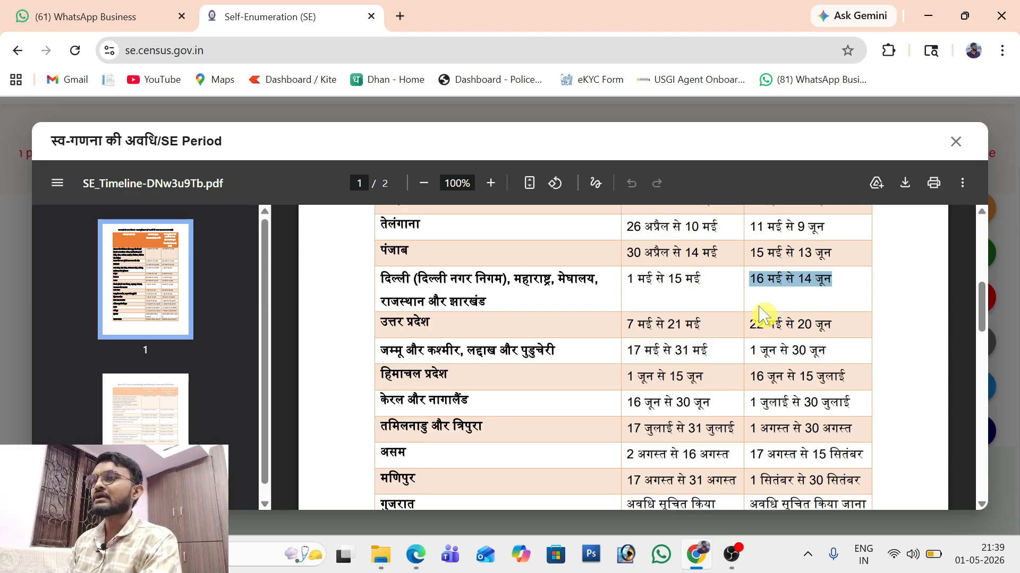
double_click(774, 279)
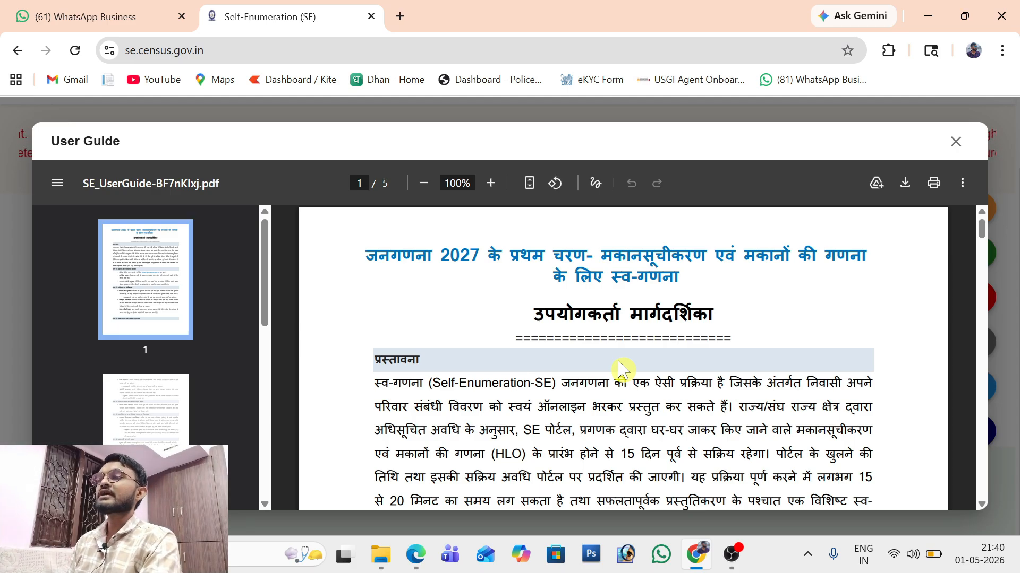
scroll(621, 368, "down", 15)
scroll(622, 368, "down", 3)
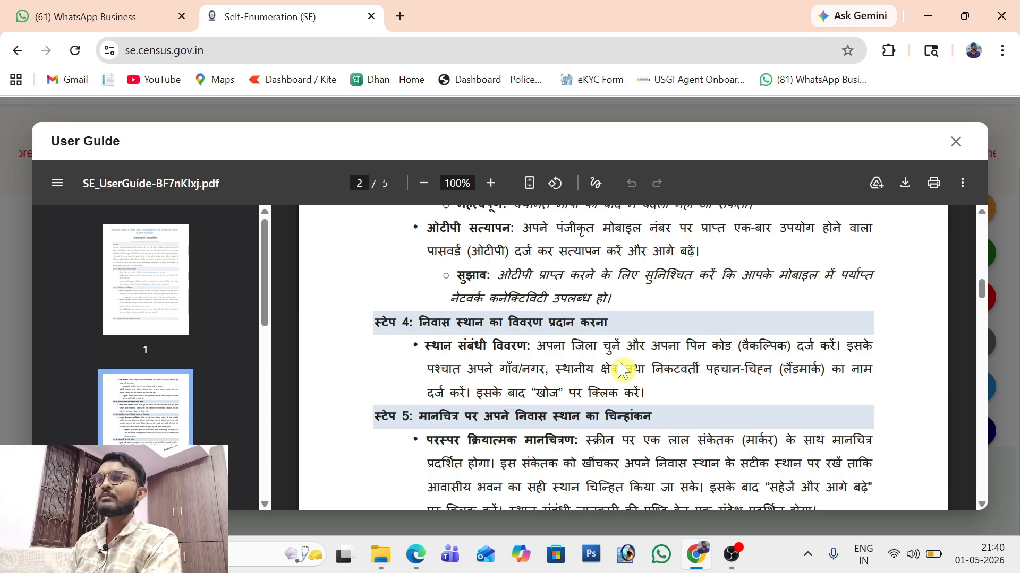
key("Escape")
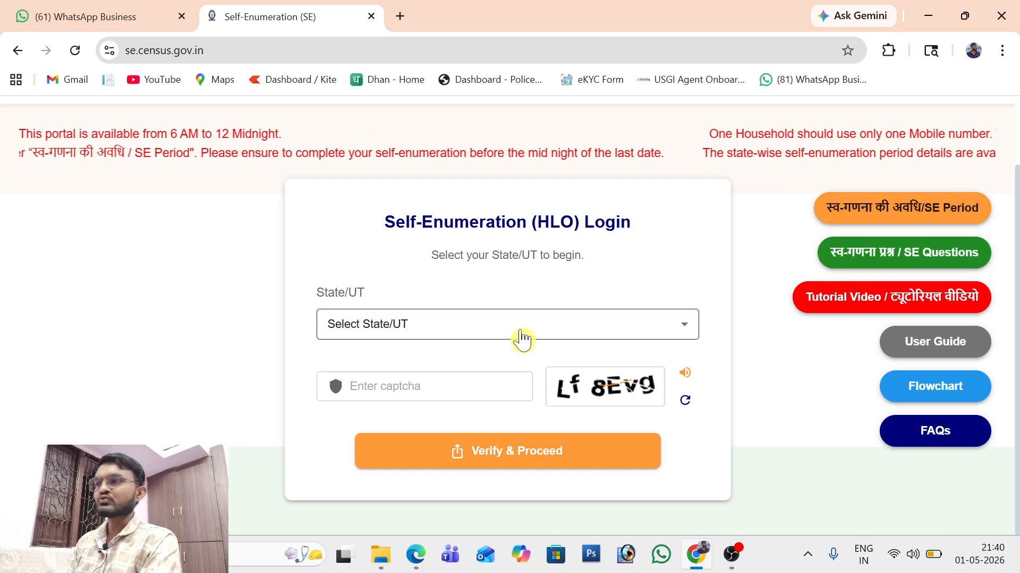
Step: Choose Maharashtra as the State/UT, enter captcha 'Lf8Evg' and proceed
left_click(520, 331)
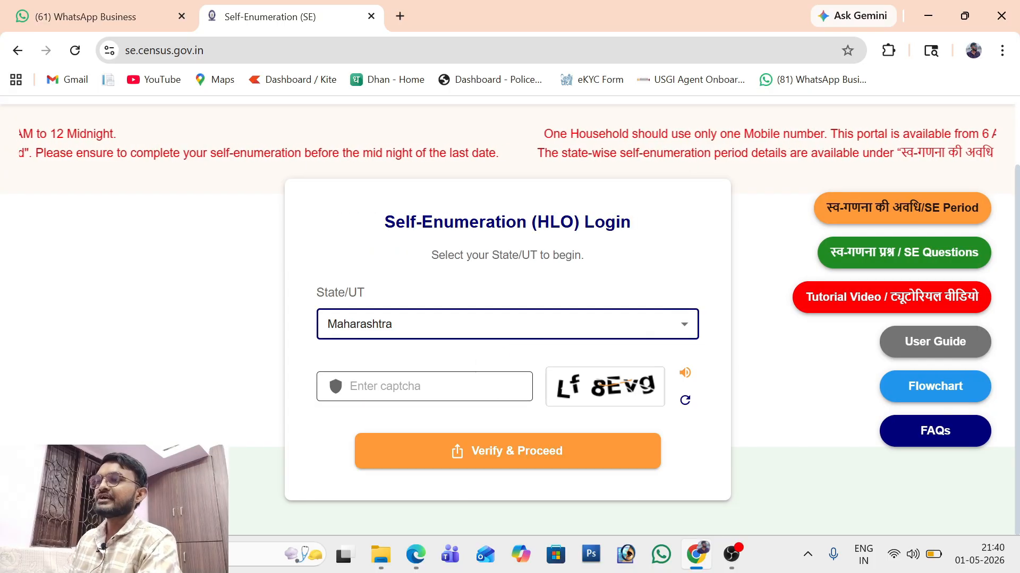
left_click(439, 386)
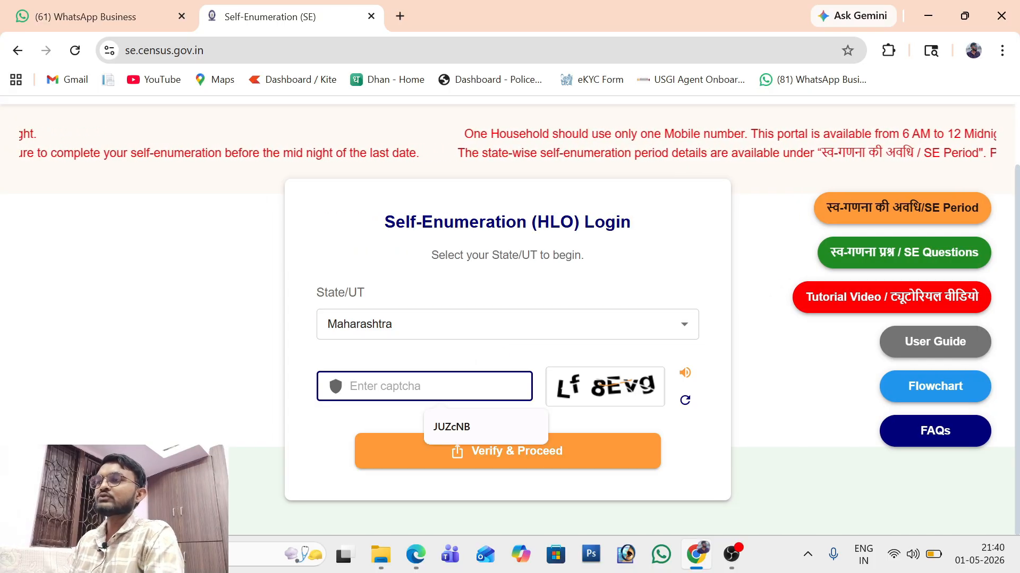
type("Lf8Evg")
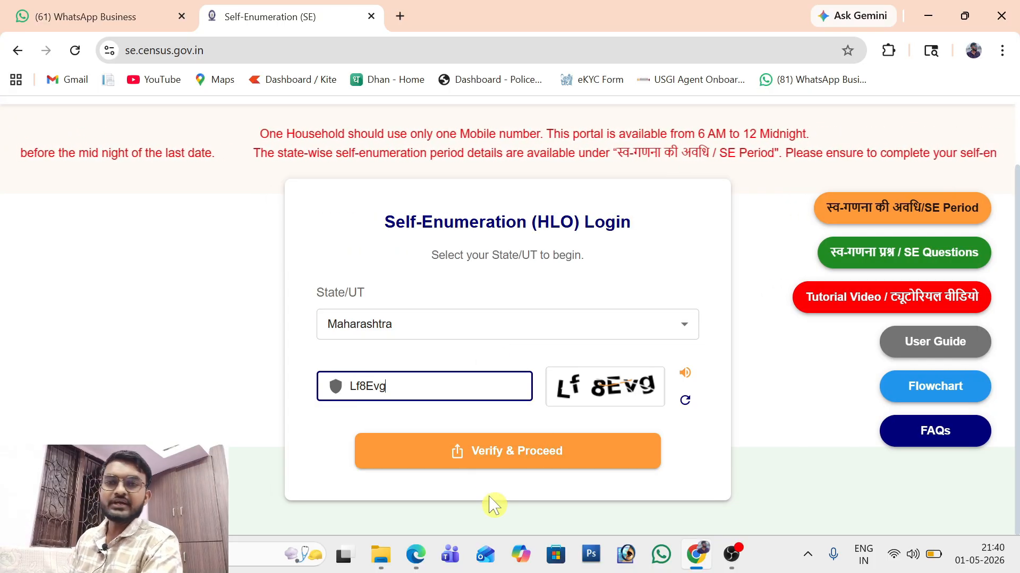
left_click(511, 461)
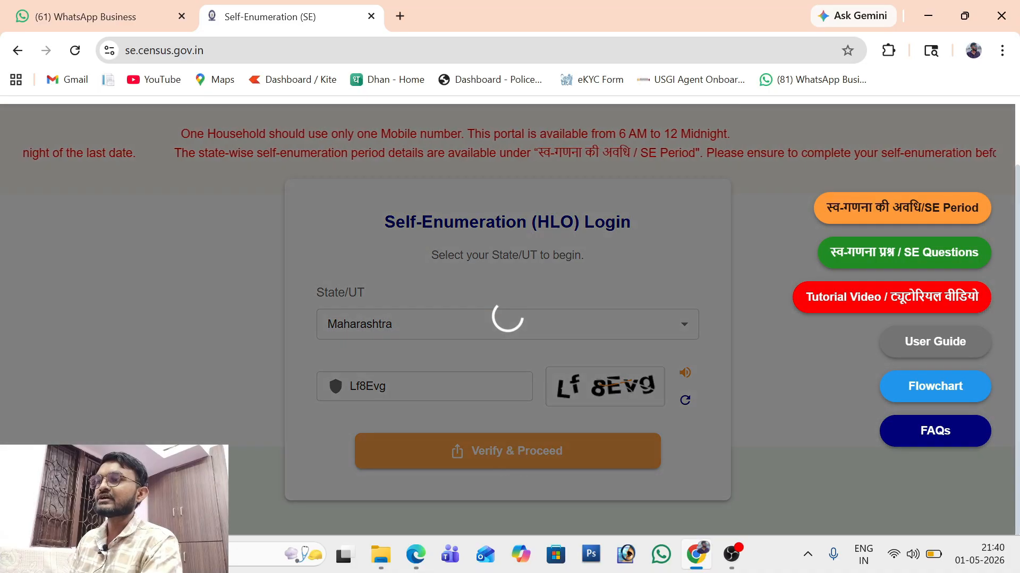
Step: Enter the household head's name, mobile number and e-mail, then request the OTP
scroll(511, 461, "down", 4)
scroll(512, 461, "up", 2)
scroll(511, 462, "up", 2)
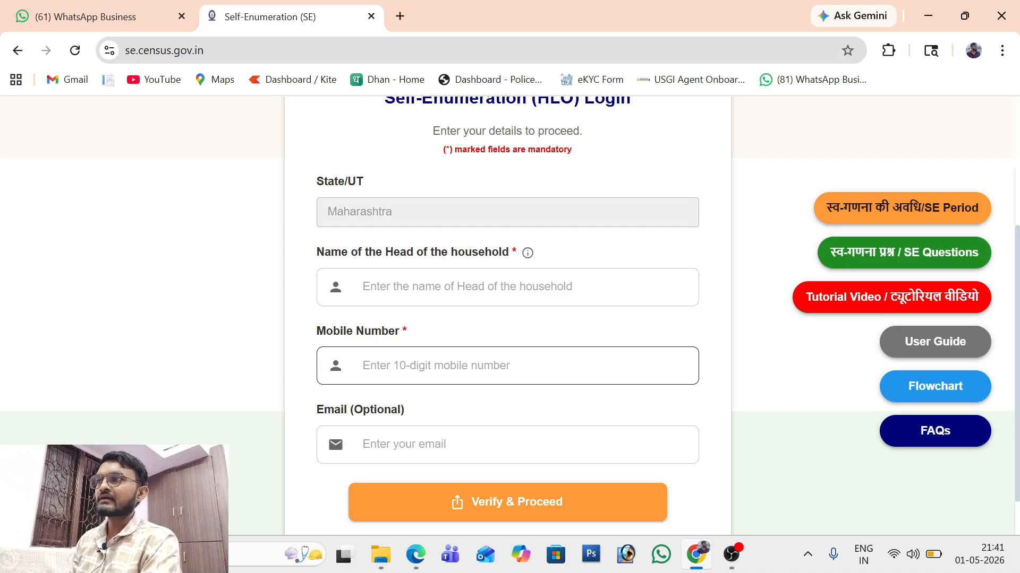
scroll(508, 379, "up", 1)
scroll(507, 379, "down", 1)
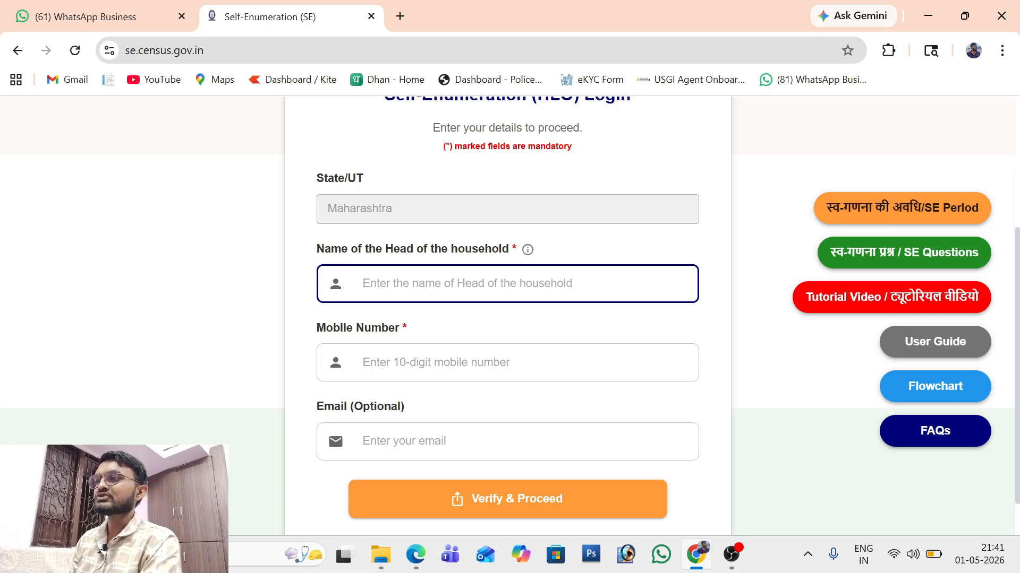
left_click(499, 362)
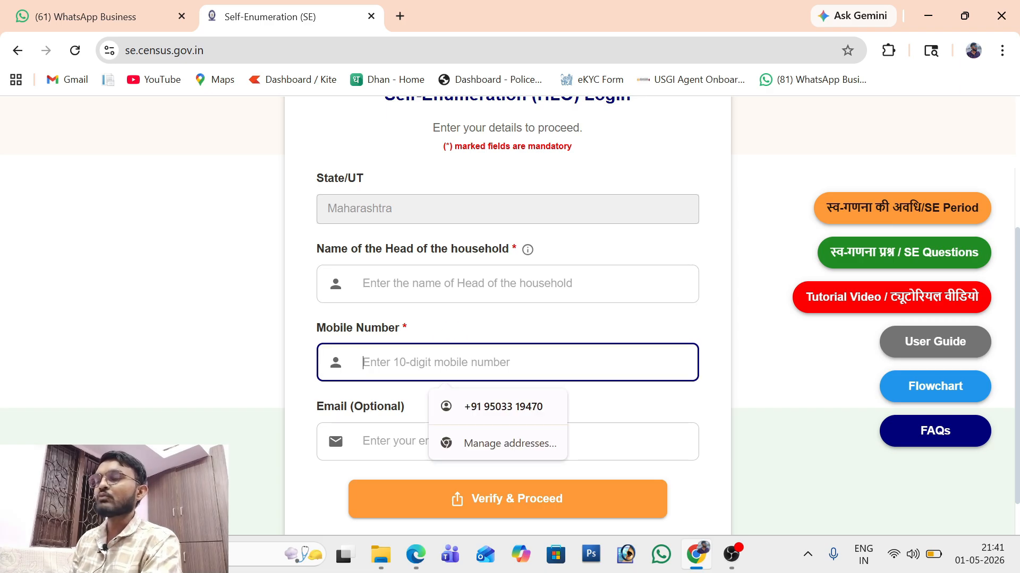
left_click(595, 442)
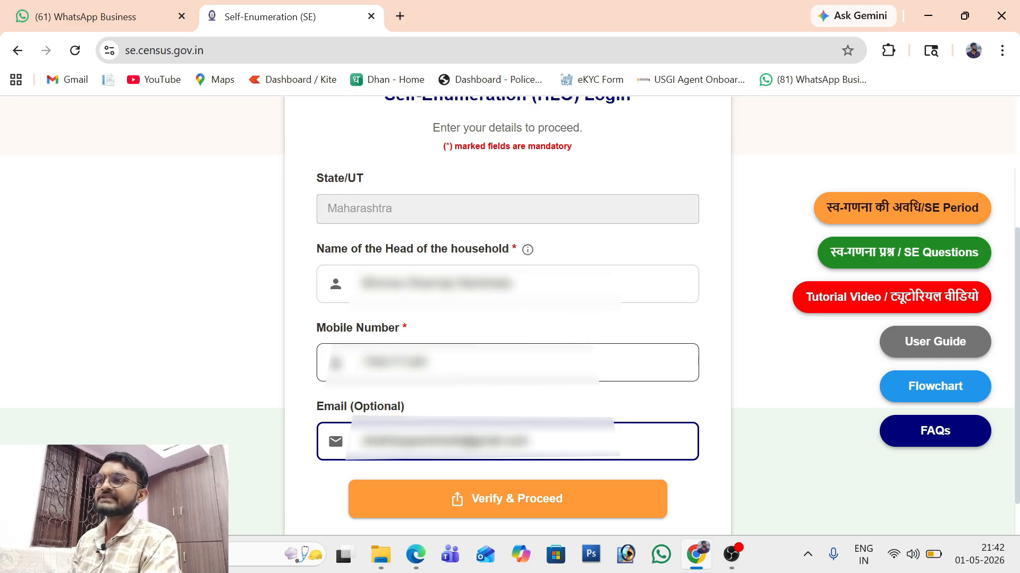
left_click(457, 362)
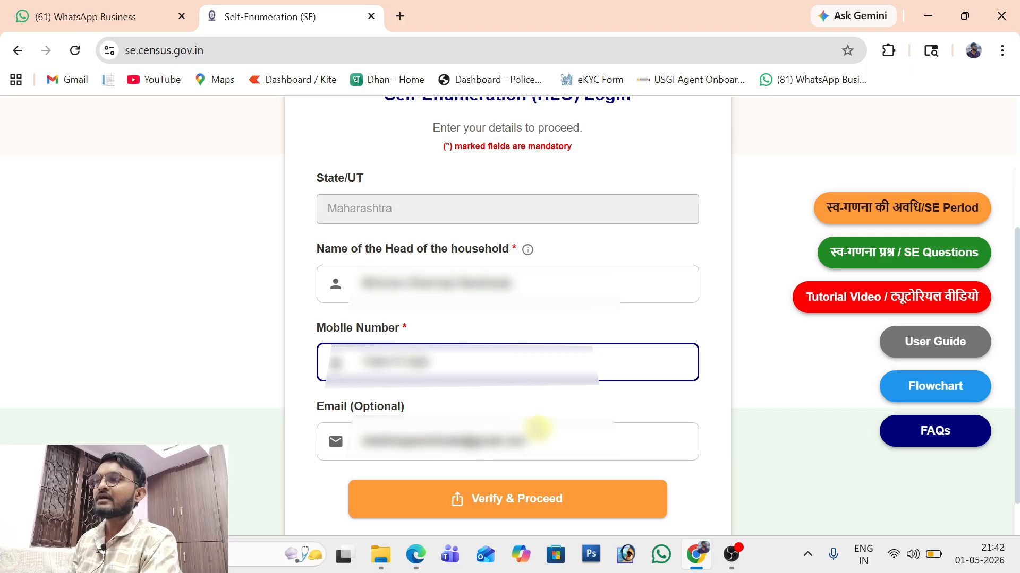
left_click(529, 506)
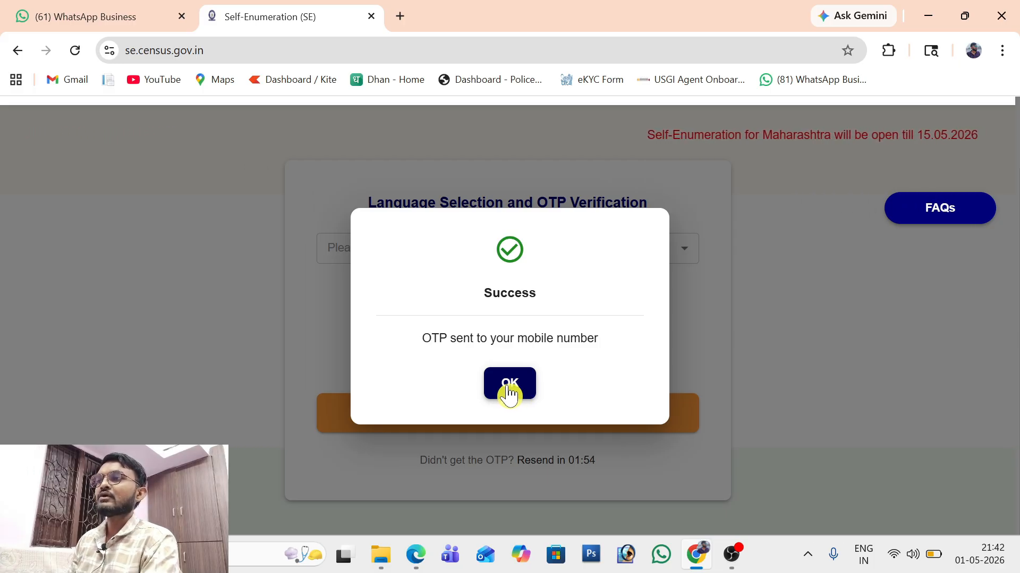
Step: Dismiss the OTP-sent notice, choose मराठी as the form language, and verify the OTP
left_click(509, 389)
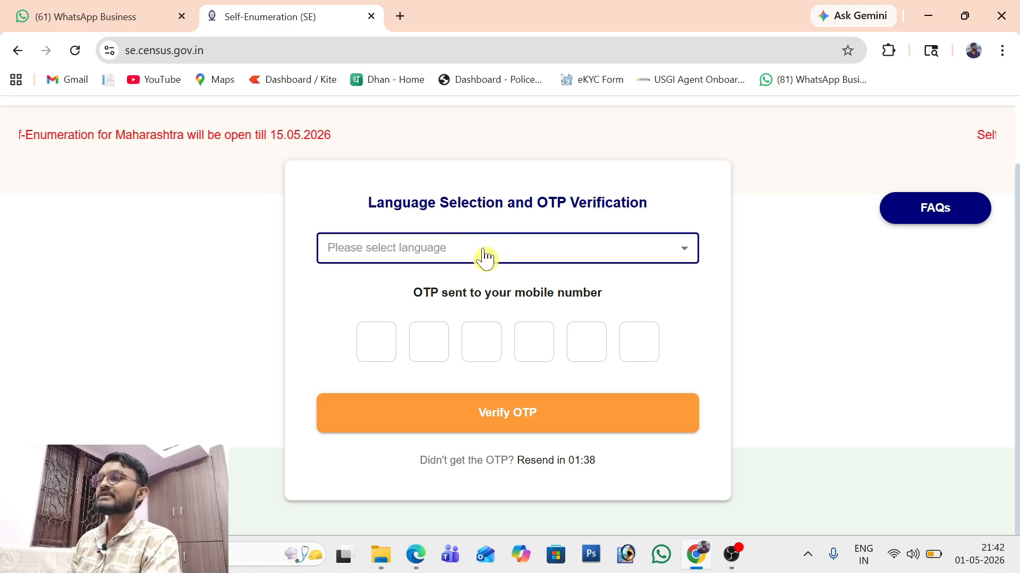
left_click(486, 255)
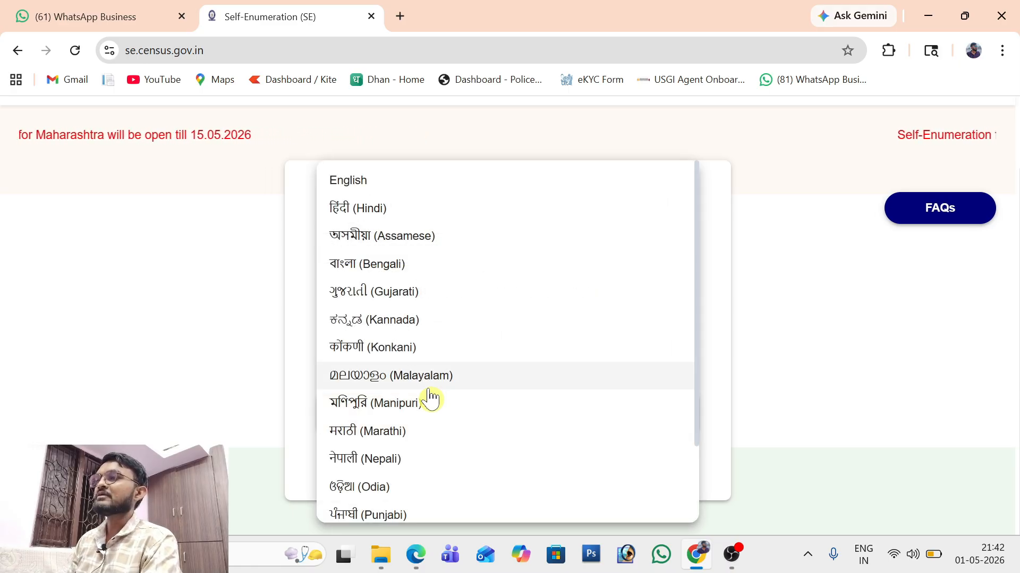
scroll(431, 398, "down", 2)
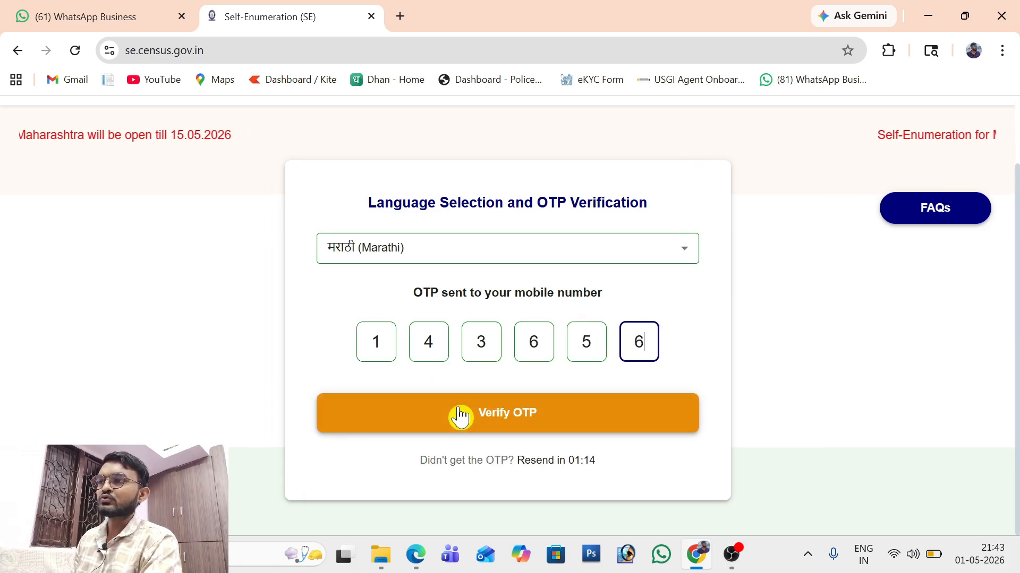
left_click(489, 423)
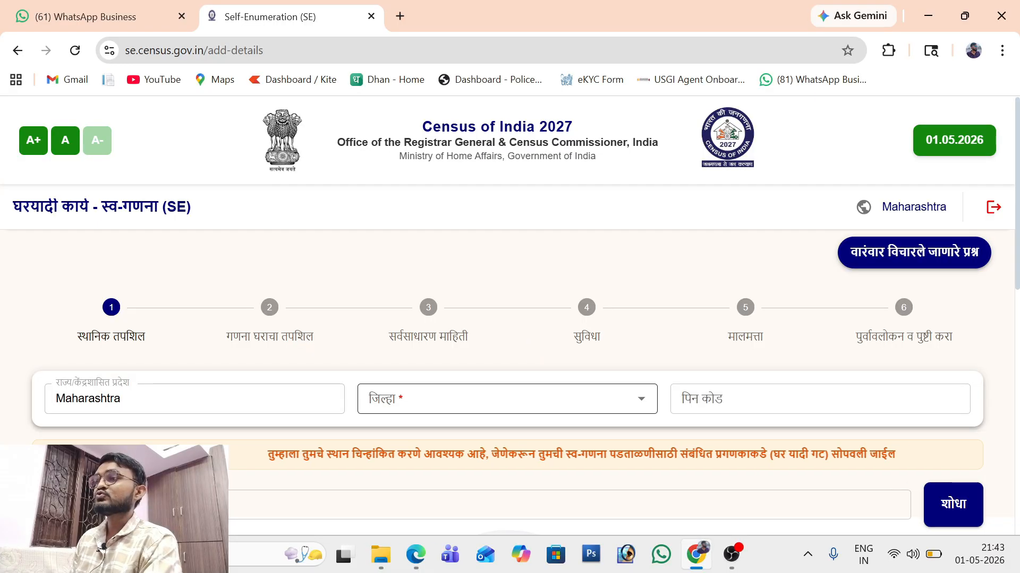
Step: Choose Chandrapur district, enter the area PIN code and locality, and search for the home
left_click(446, 399)
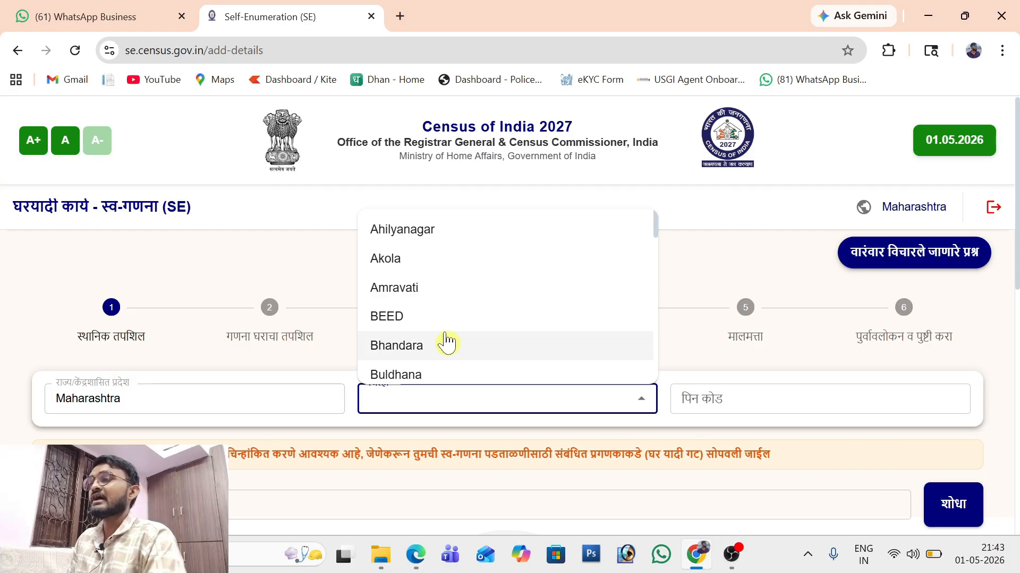
type("c")
left_click(372, 443)
key("Tab")
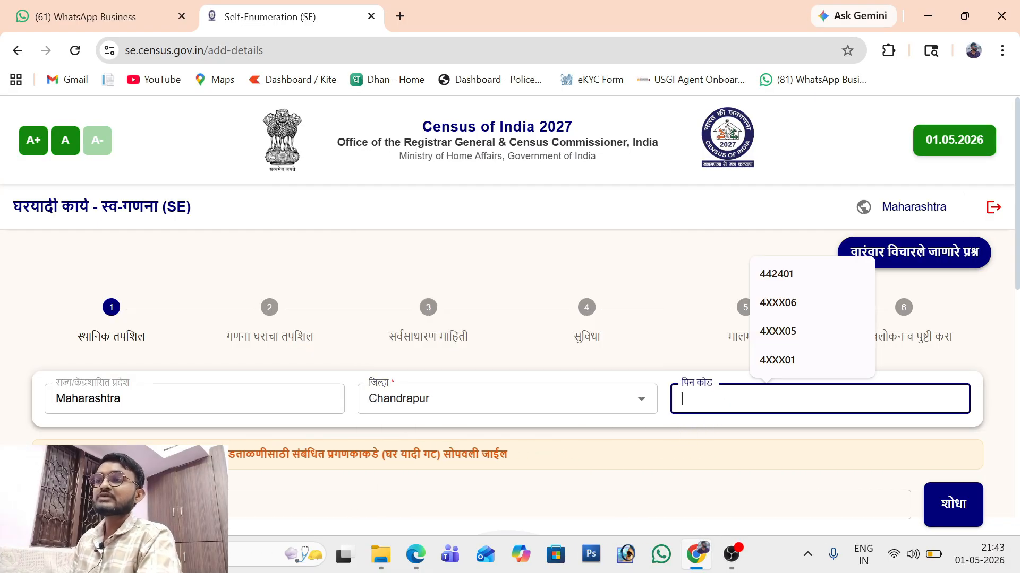
type("442401")
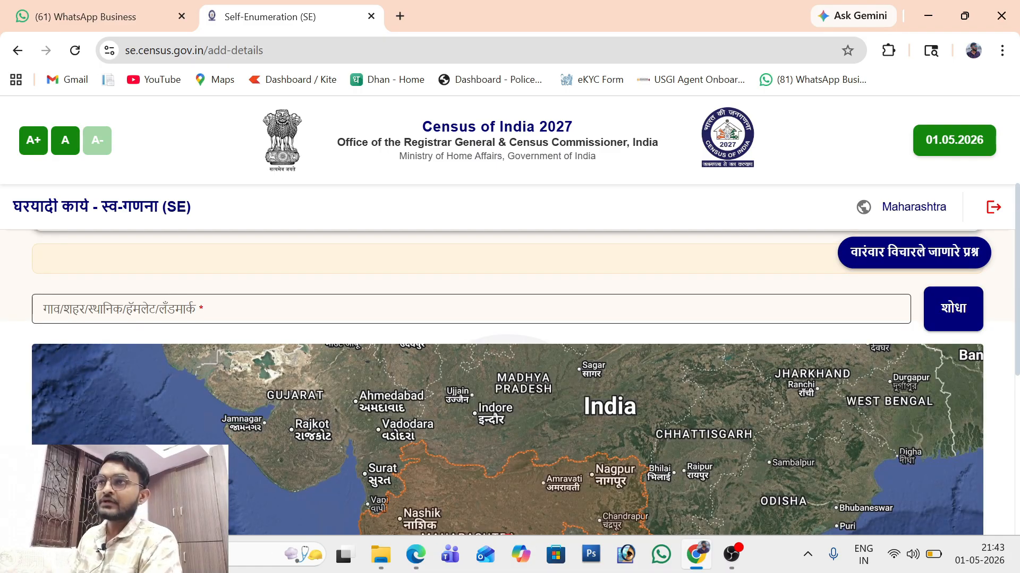
left_click(472, 309)
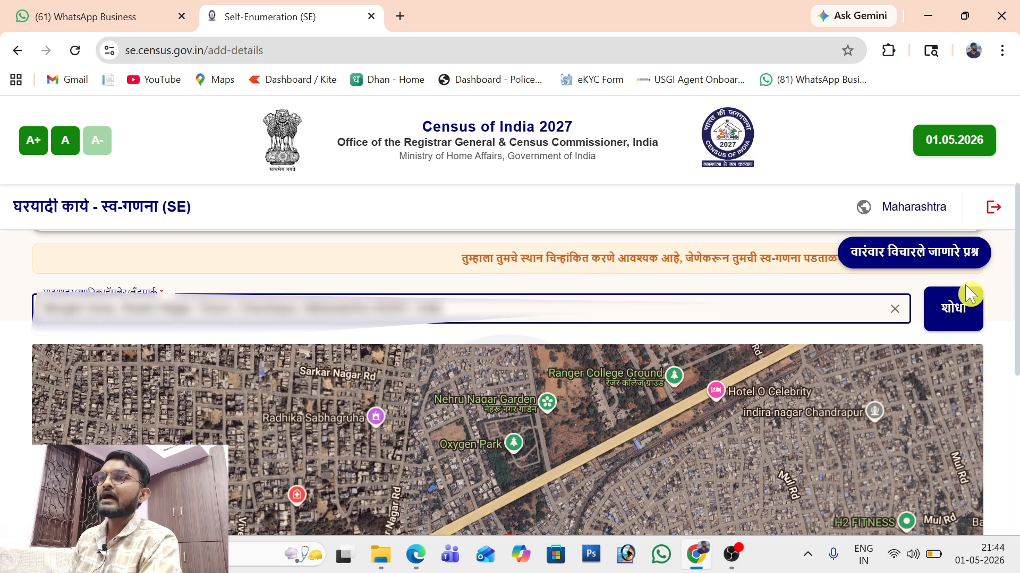
left_click(962, 310)
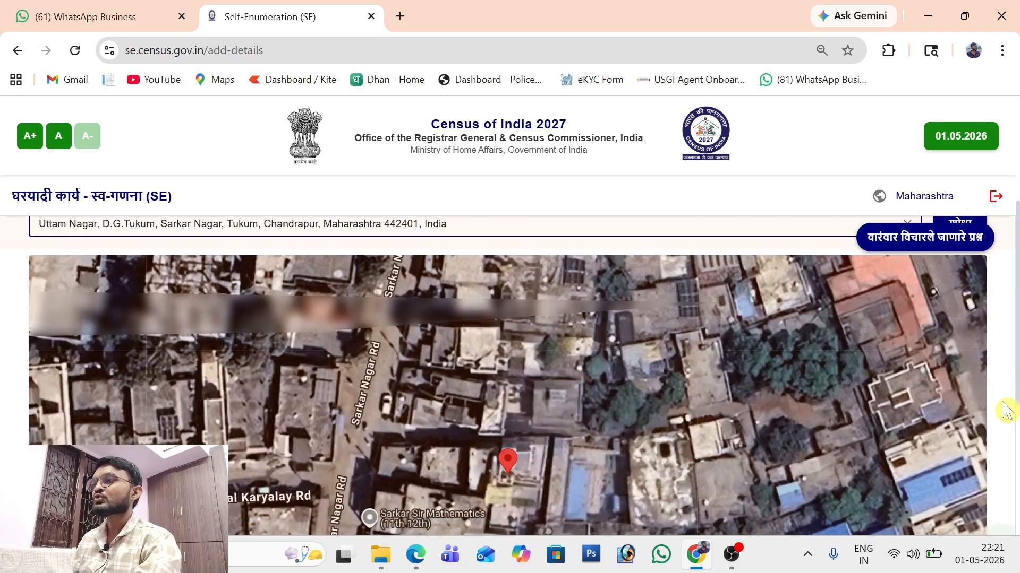
Step: Confirm the pinned home location on the map and save it
scroll(1007, 410, "down", 2)
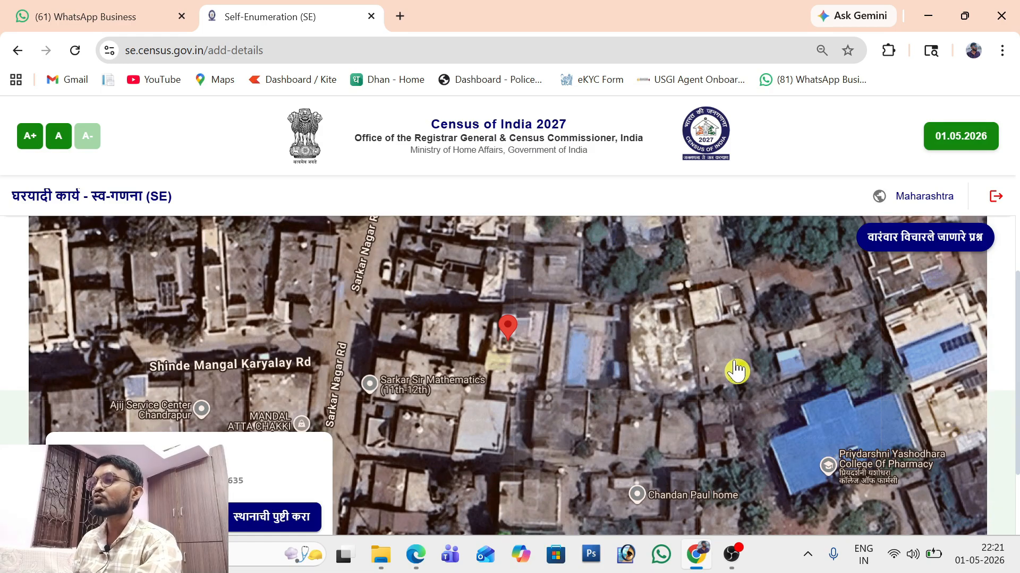
scroll(736, 372, "down", 2)
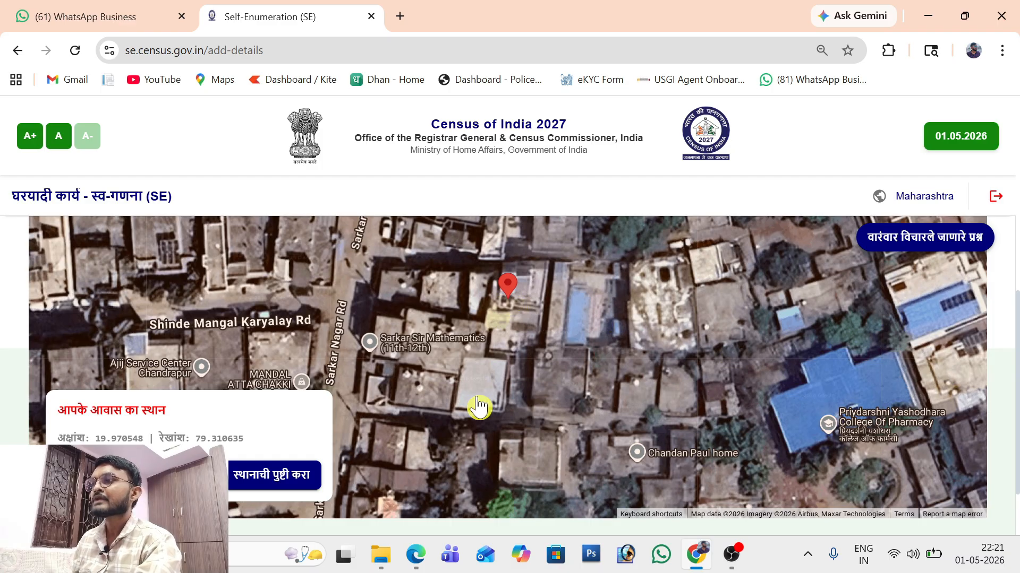
left_click(290, 490)
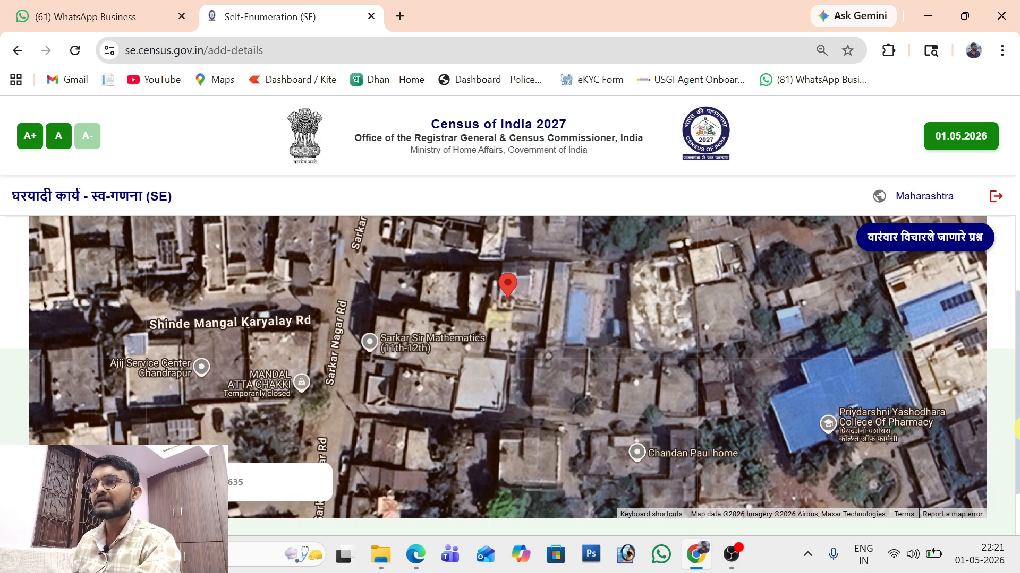
scroll(1015, 429, "down", 2)
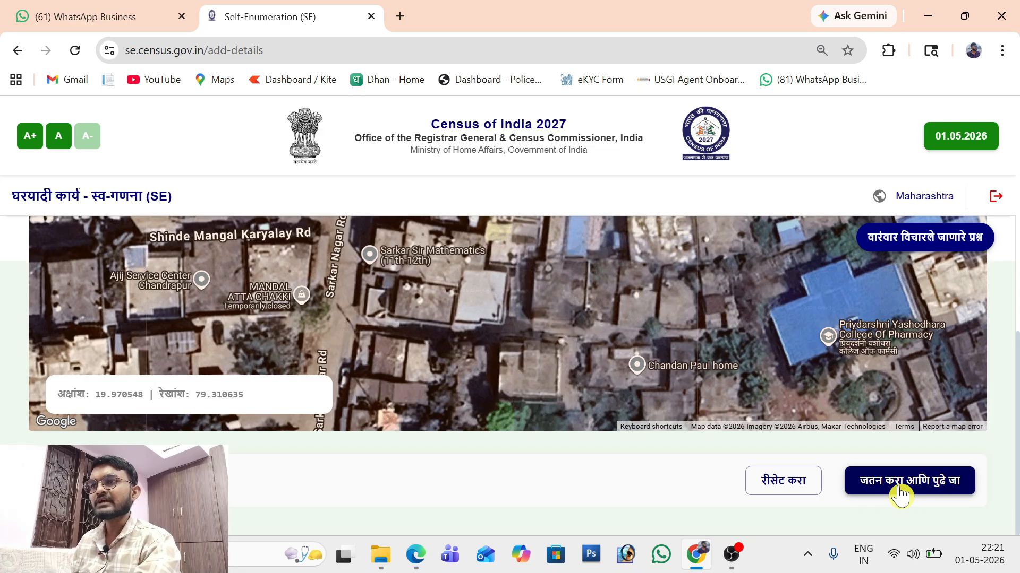
left_click(901, 496)
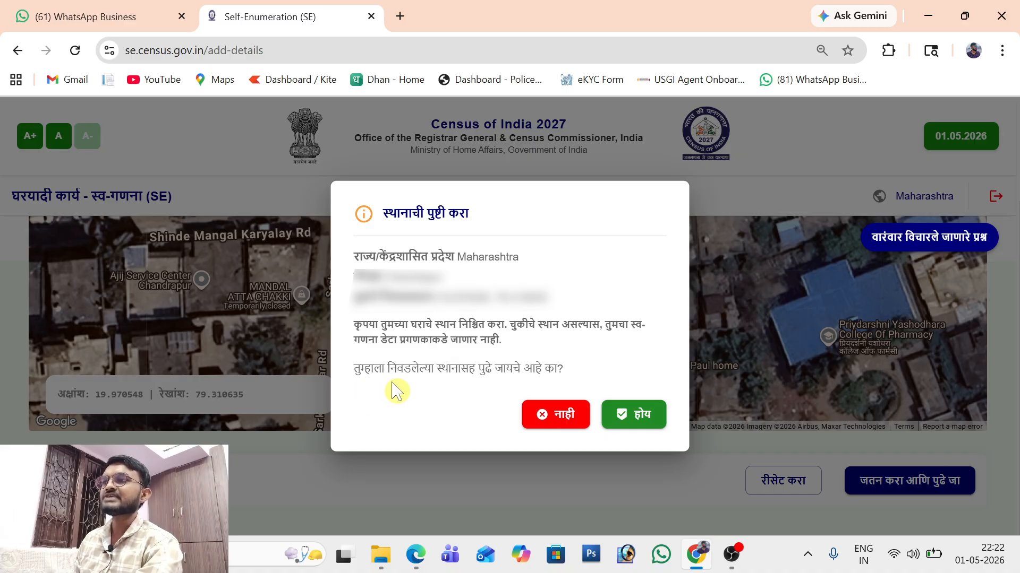
Step: Proceed with the chosen location and set cement floor and burnt-brick walls
left_click(637, 425)
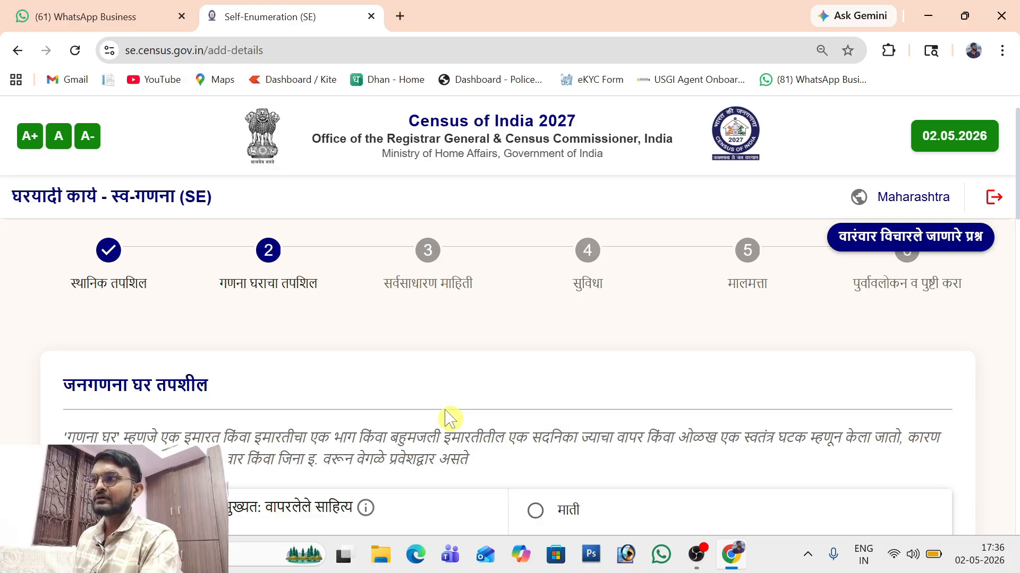
scroll(446, 417, "down", 4)
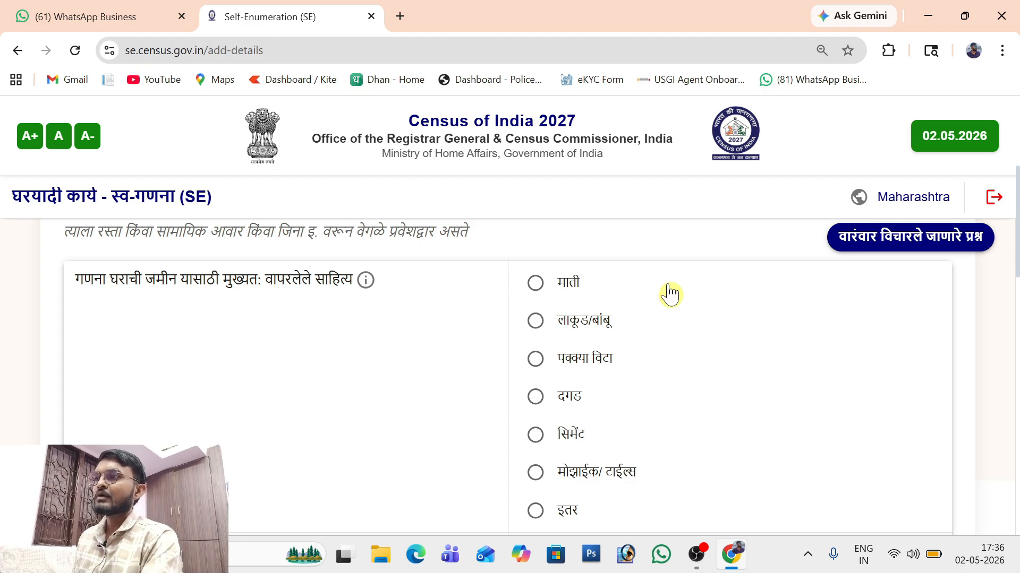
scroll(669, 295, "down", 1)
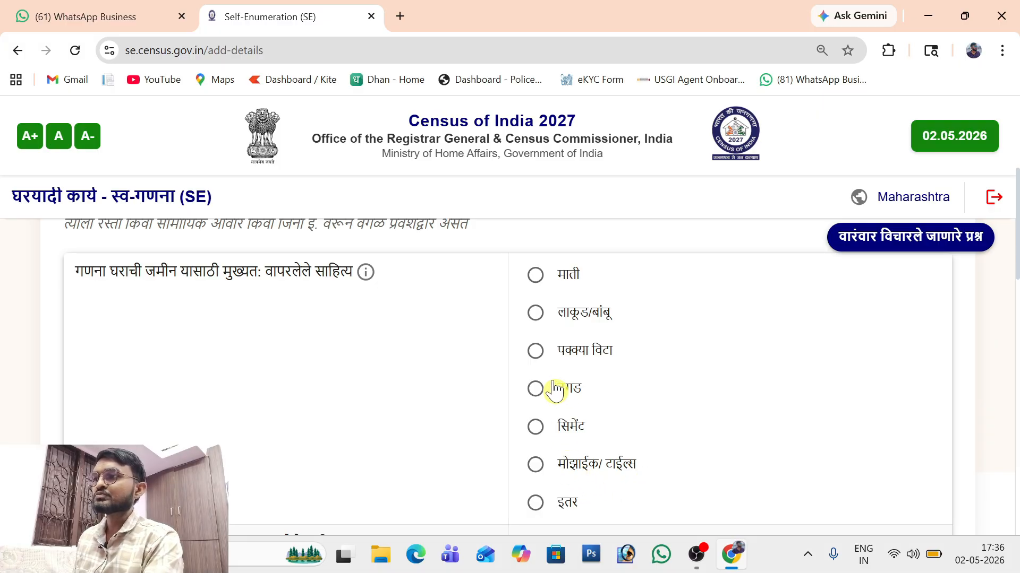
left_click(534, 441)
scroll(332, 432, "down", 5)
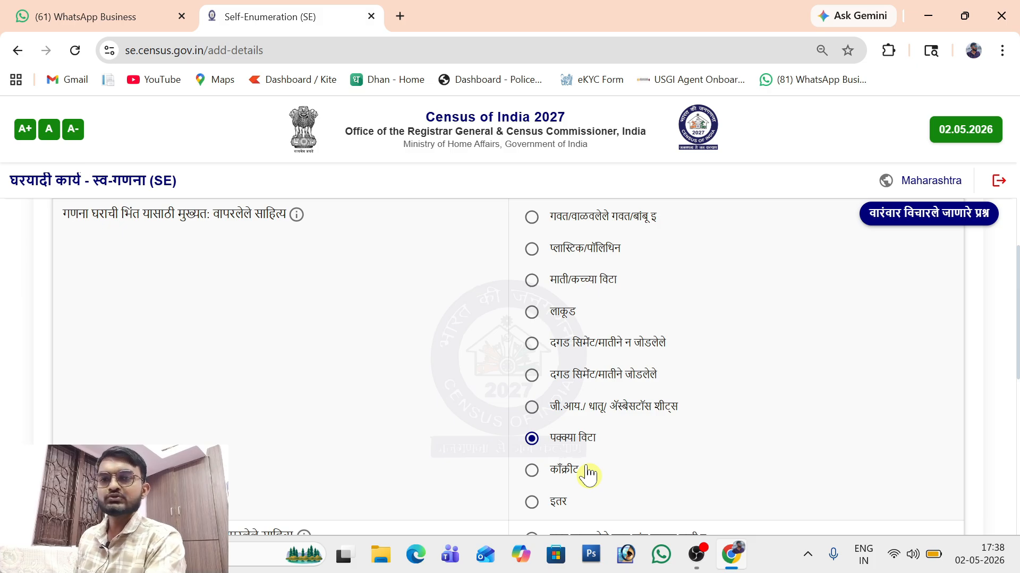
scroll(587, 475, "down", 5)
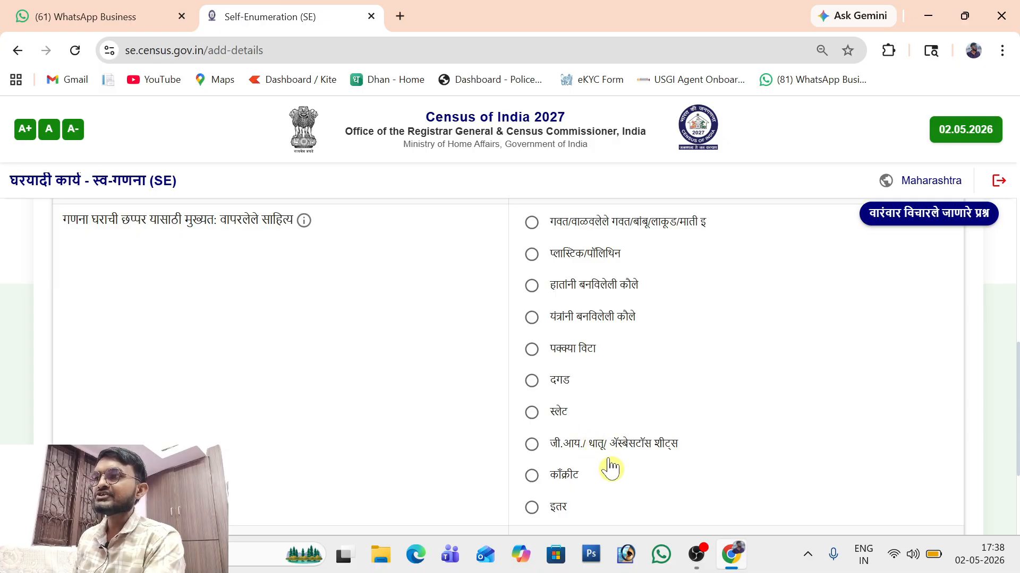
Step: Set a concrete roof and good house condition, then save and confirm
left_click(532, 475)
scroll(533, 485, "down", 3)
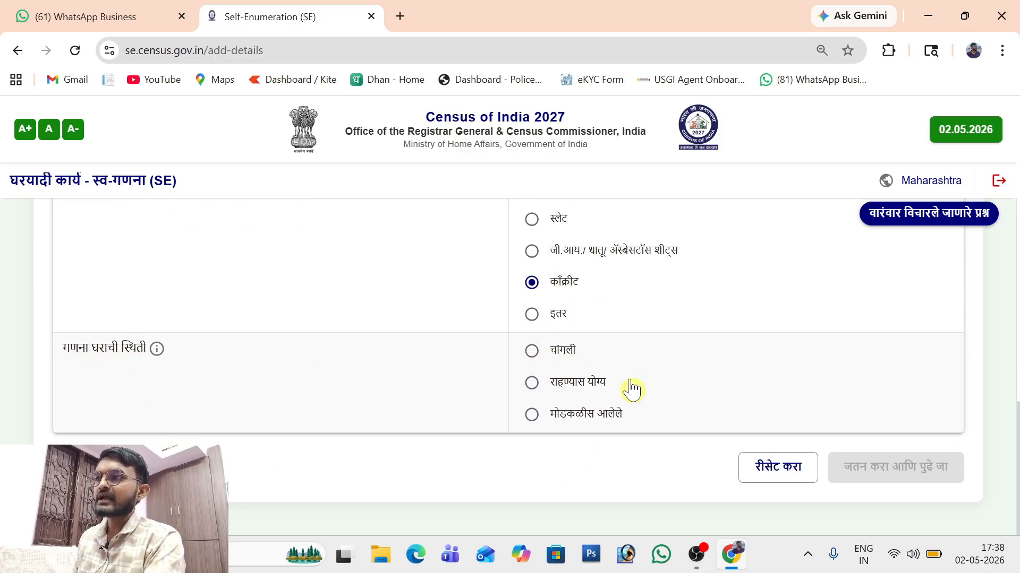
left_click(531, 354)
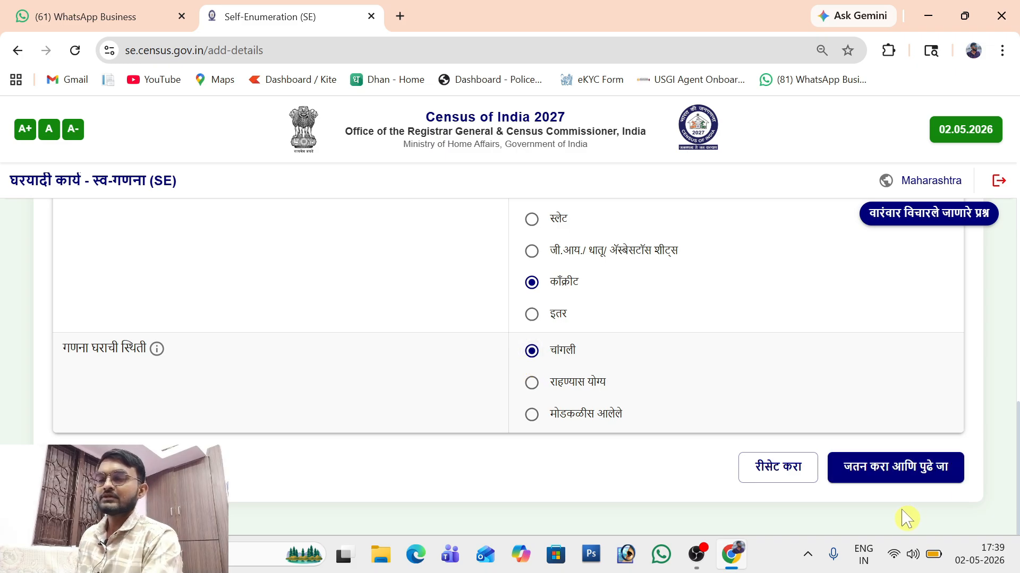
left_click(910, 477)
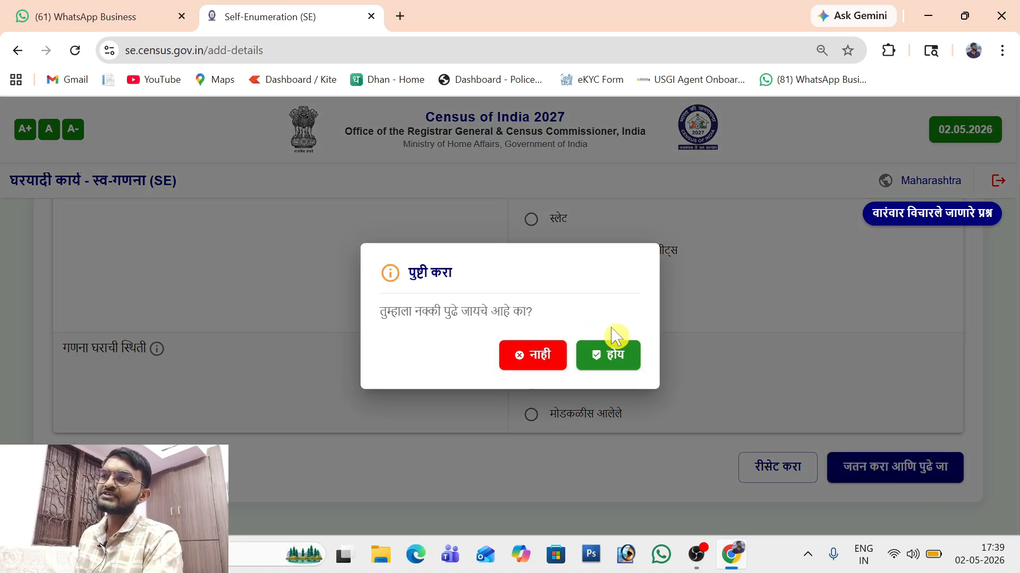
left_click(614, 359)
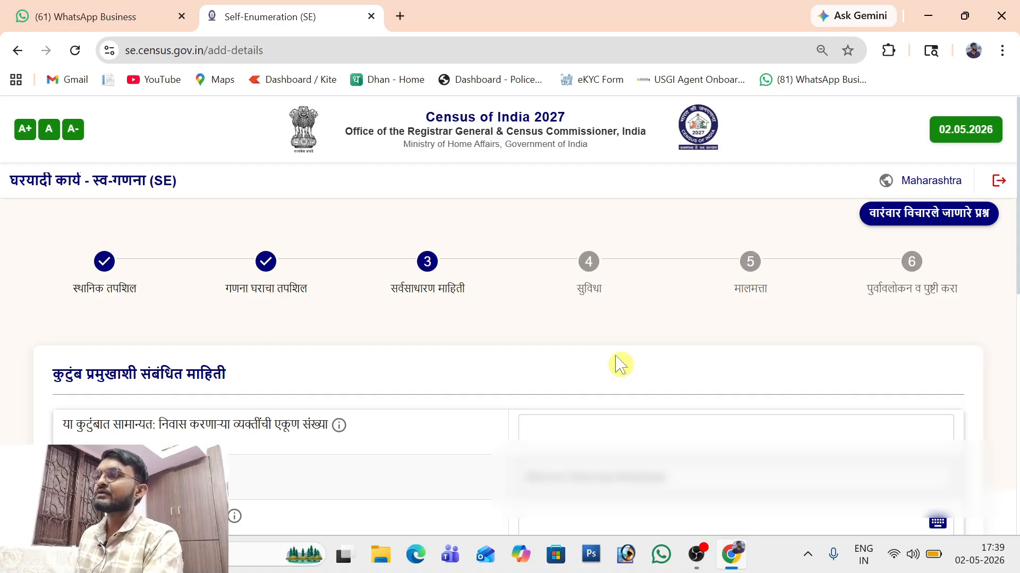
Step: Enter 5 usual residents, fill in the household head's name, and mark the head as male
scroll(620, 365, "down", 2)
left_click(620, 365)
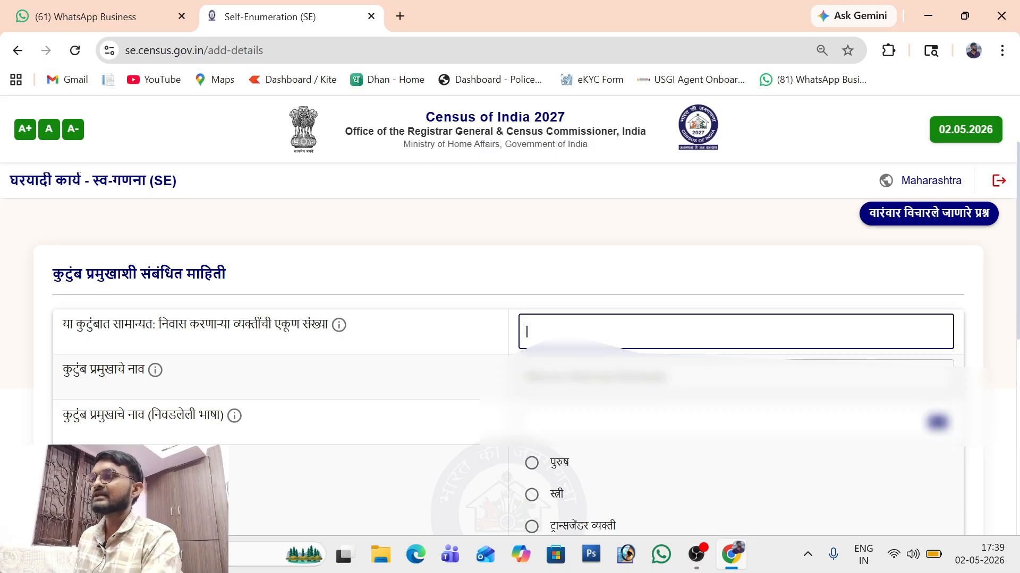
scroll(308, 357, "down", 1)
left_click(308, 358)
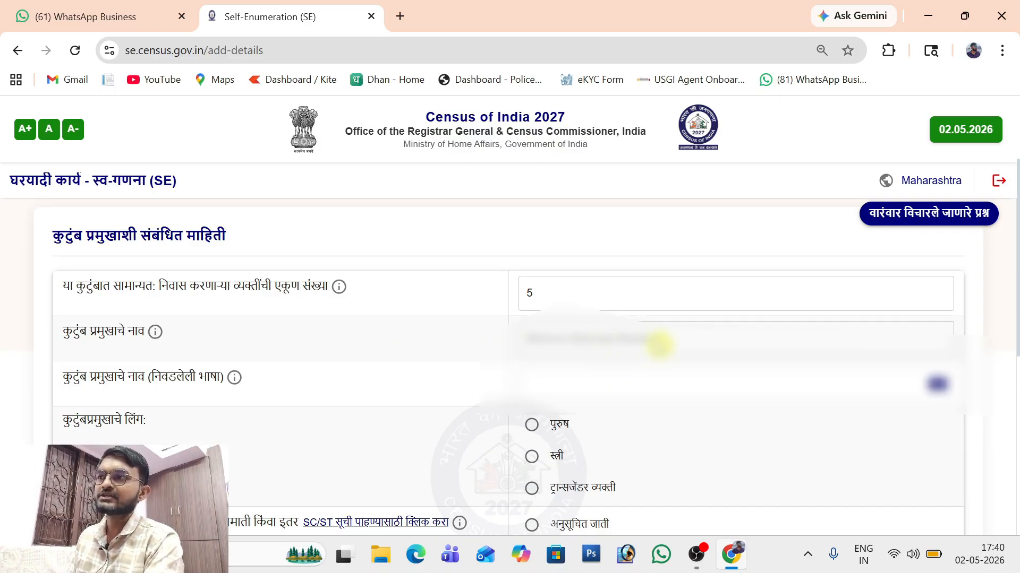
scroll(341, 371, "down", 1)
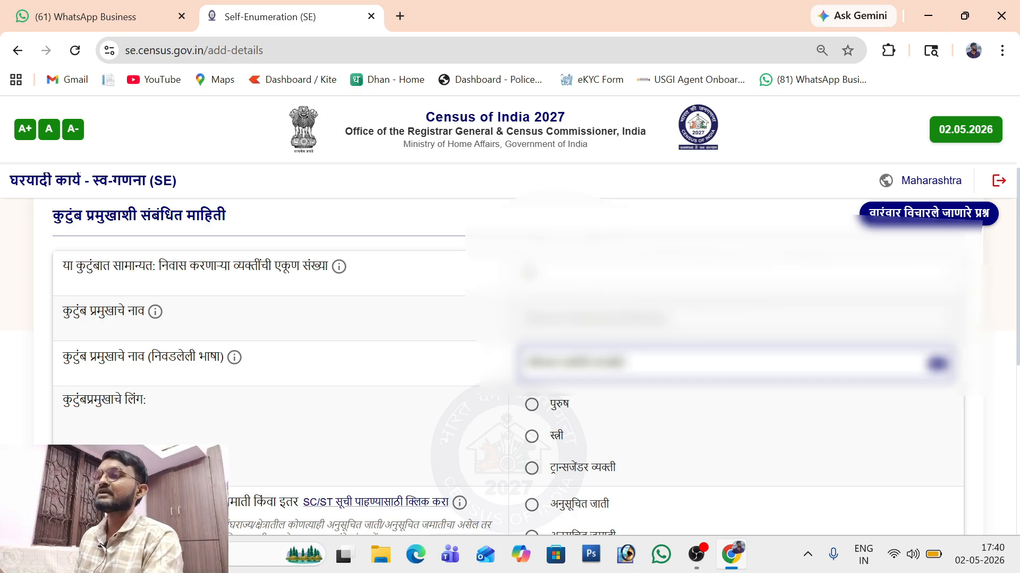
scroll(729, 380, "down", 3)
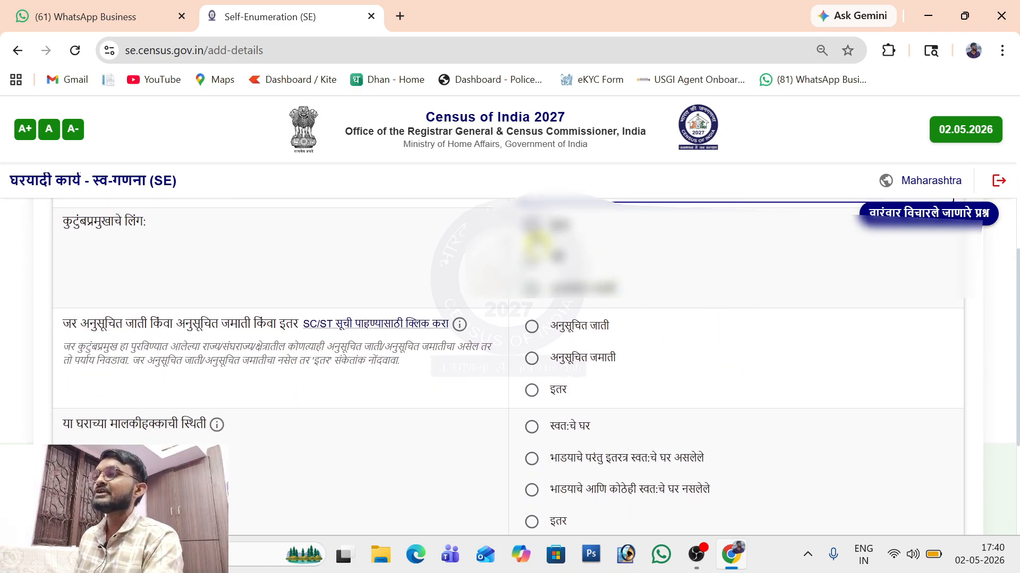
left_click(531, 226)
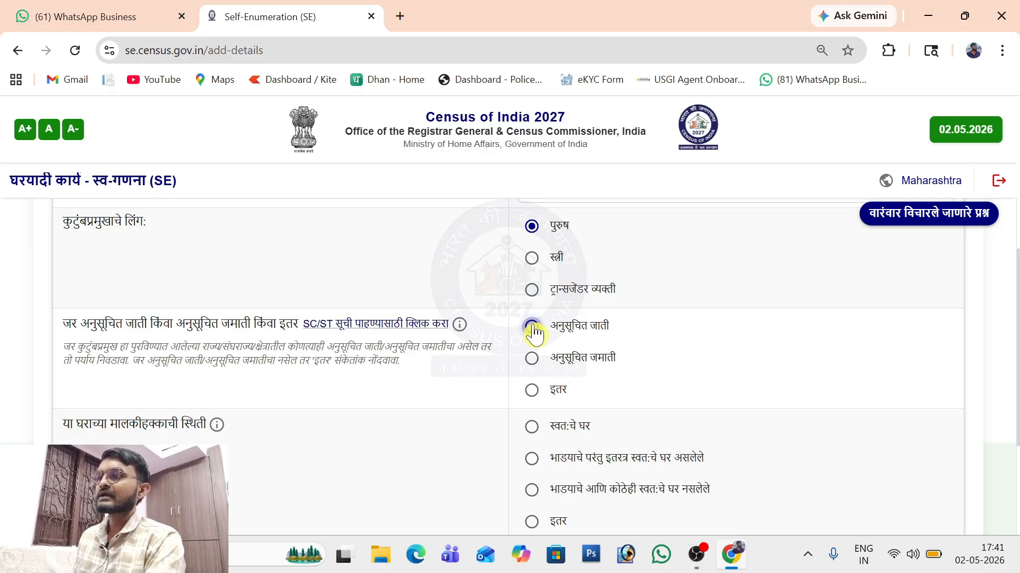
scroll(534, 333, "down", 3)
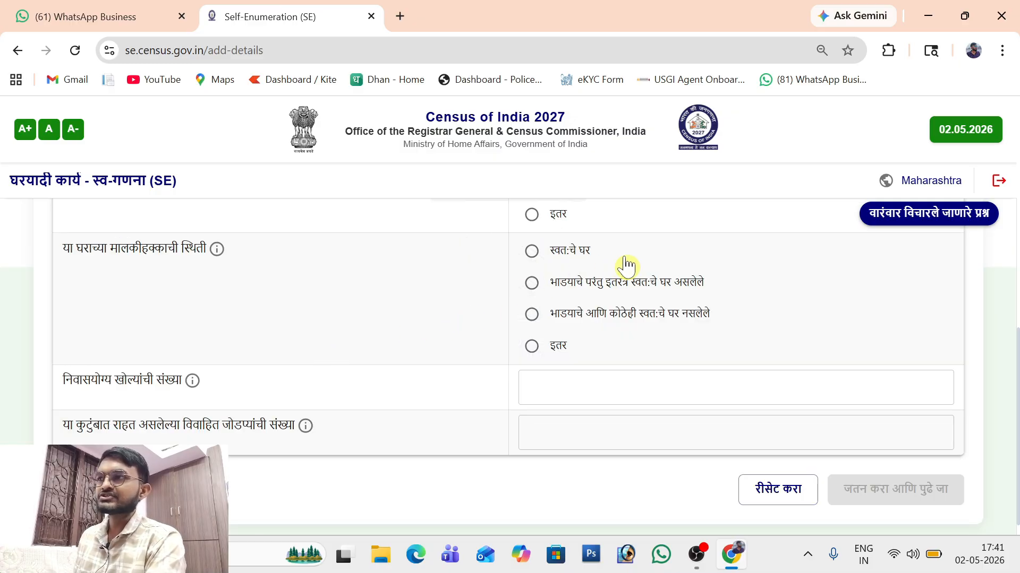
Step: Set the house ownership status to own house
left_click(533, 253)
left_click(527, 291)
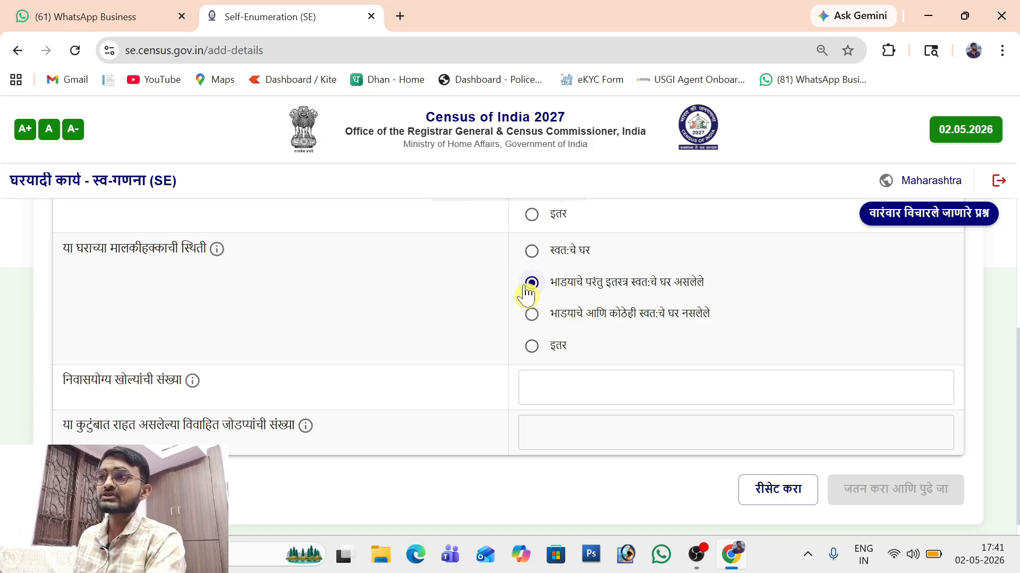
left_click(532, 315)
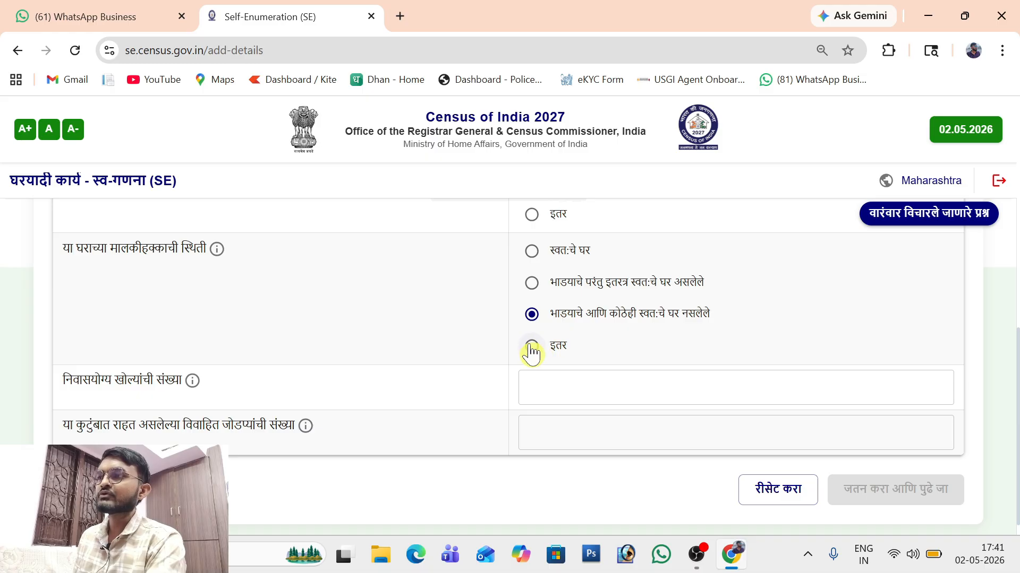
left_click(531, 346)
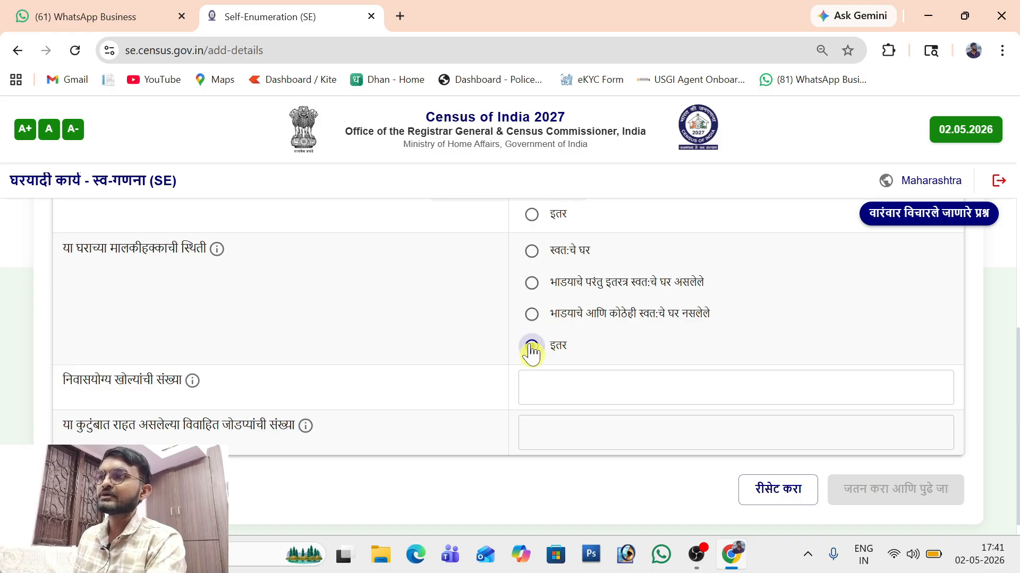
left_click(532, 252)
Step: Enter 7 habitable rooms and 1 married couple, then save and confirm
left_click(611, 380)
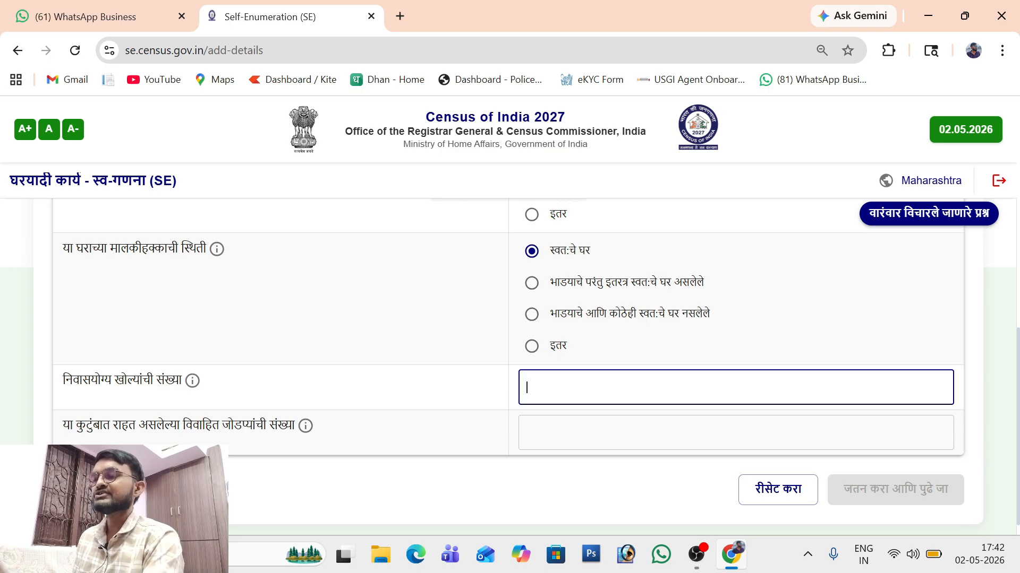
type("7")
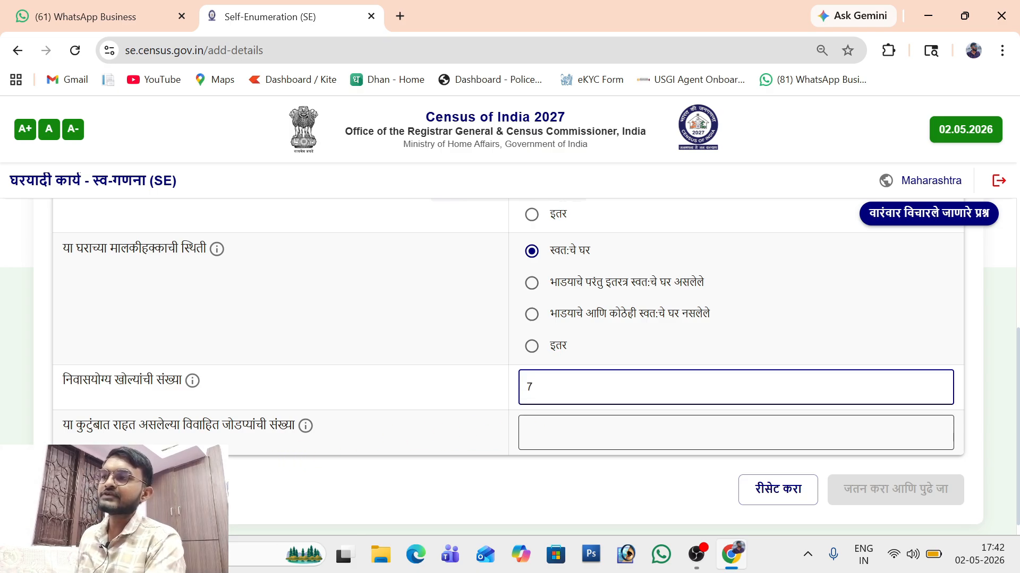
left_click(600, 433)
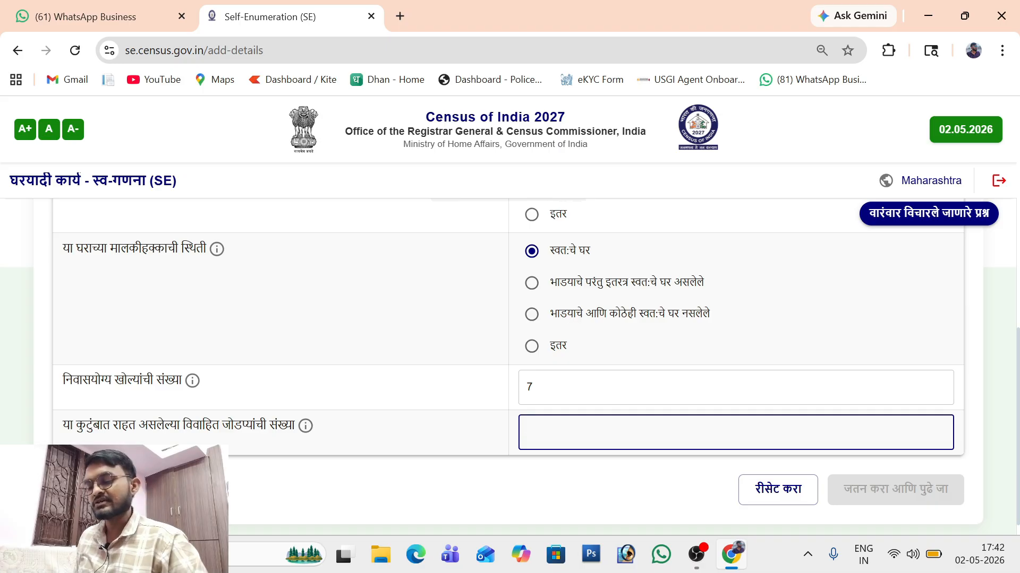
type("1")
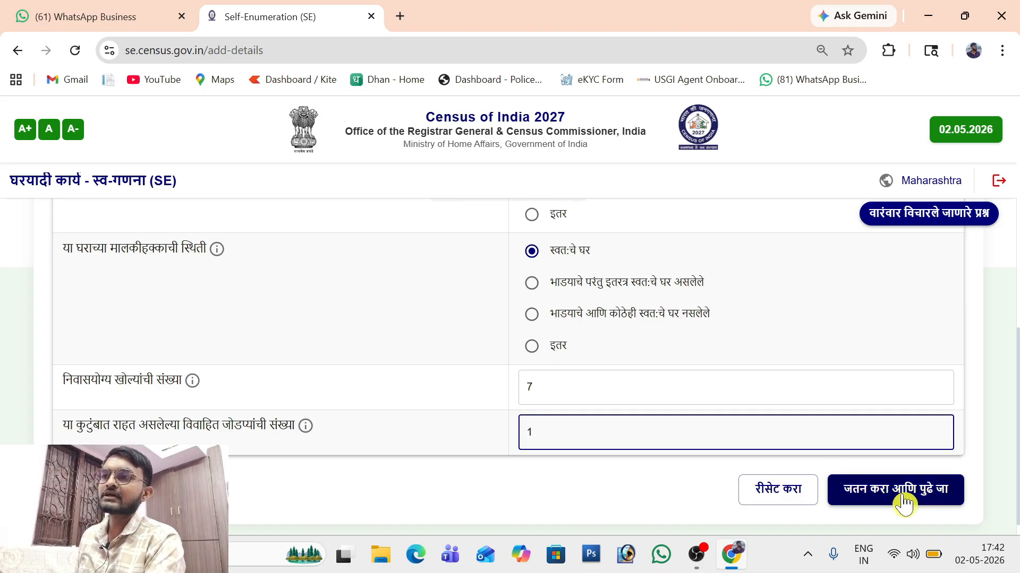
left_click(903, 502)
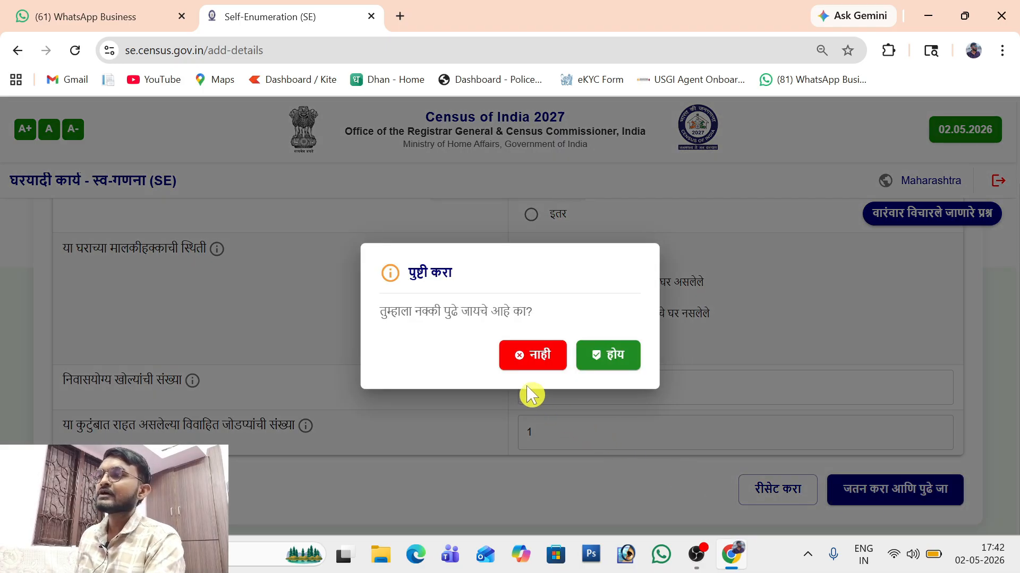
left_click(631, 363)
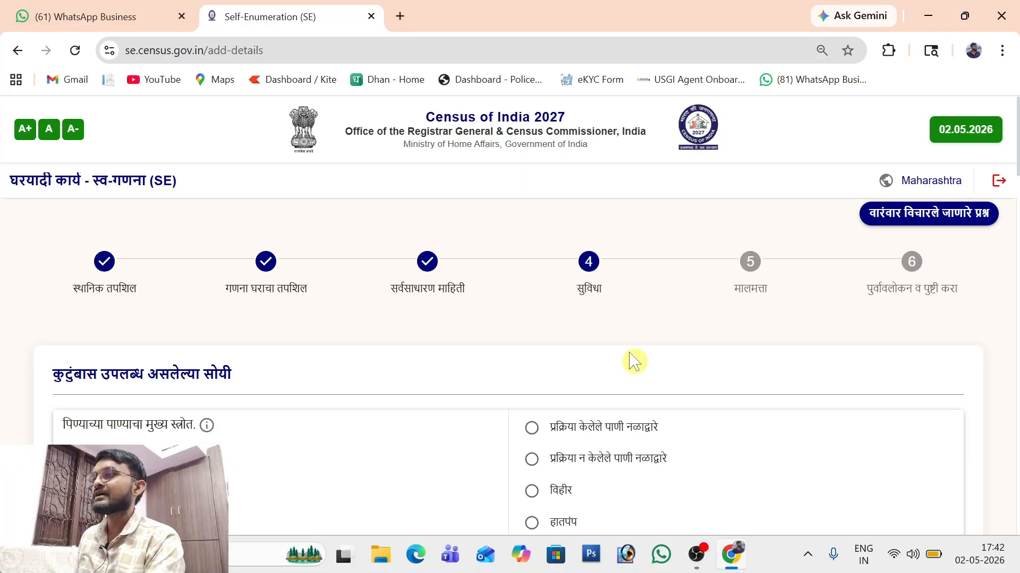
Step: Set the main drinking-water source to treated tap water
scroll(633, 361, "down", 2)
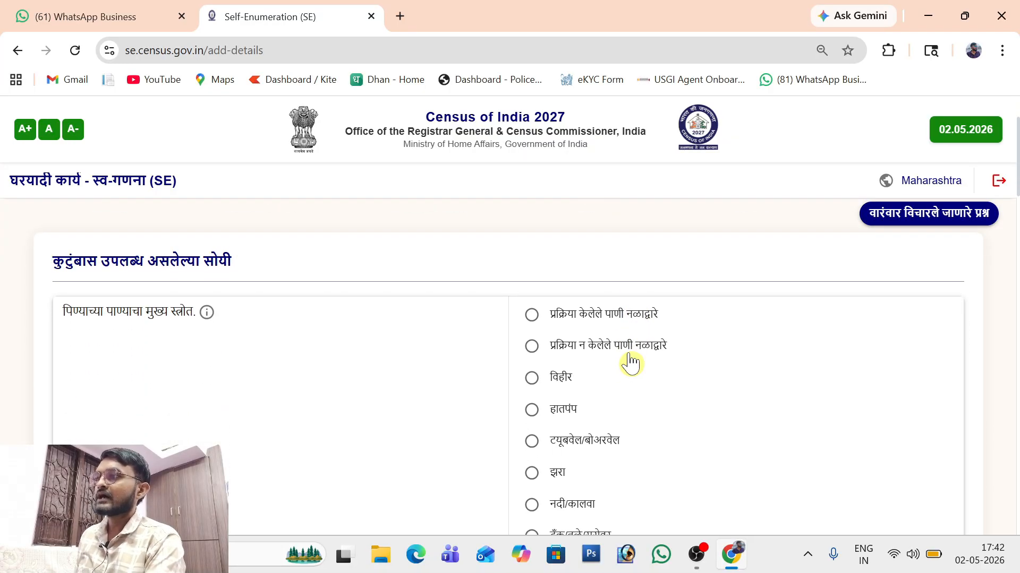
scroll(631, 362, "down", 1)
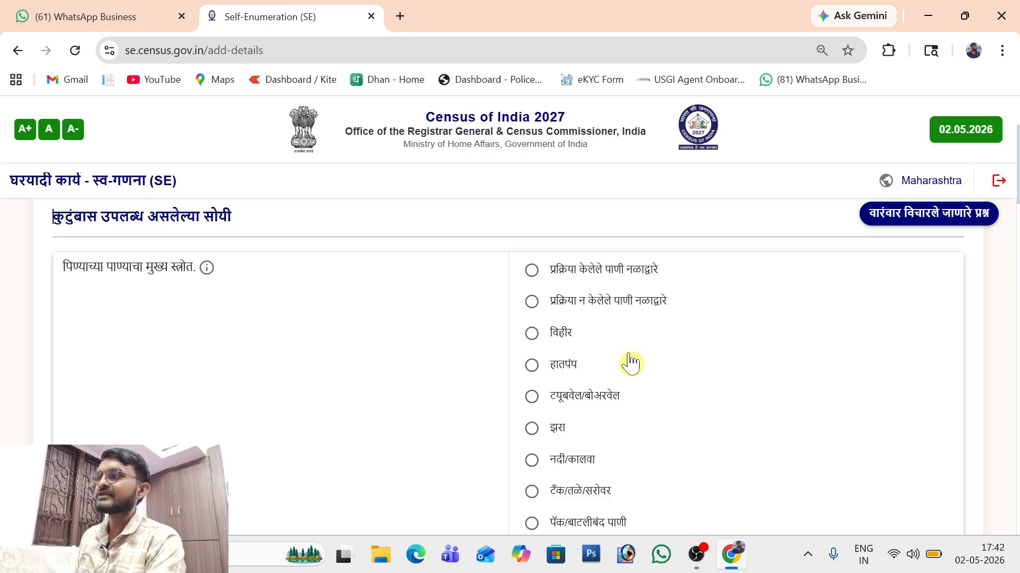
scroll(630, 362, "down", 1)
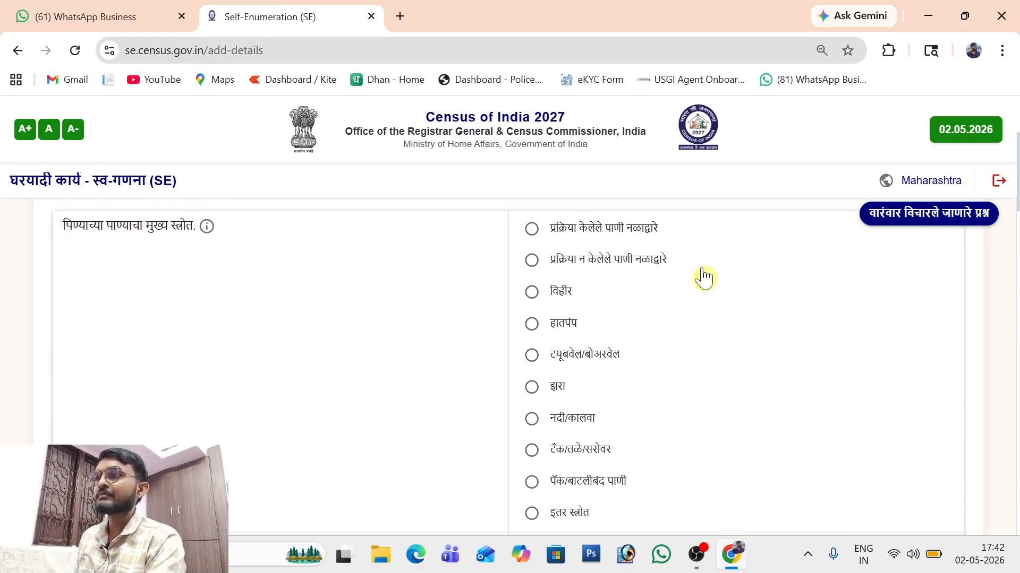
left_click(569, 294)
left_click(570, 325)
left_click(576, 356)
left_click(552, 399)
left_click(572, 418)
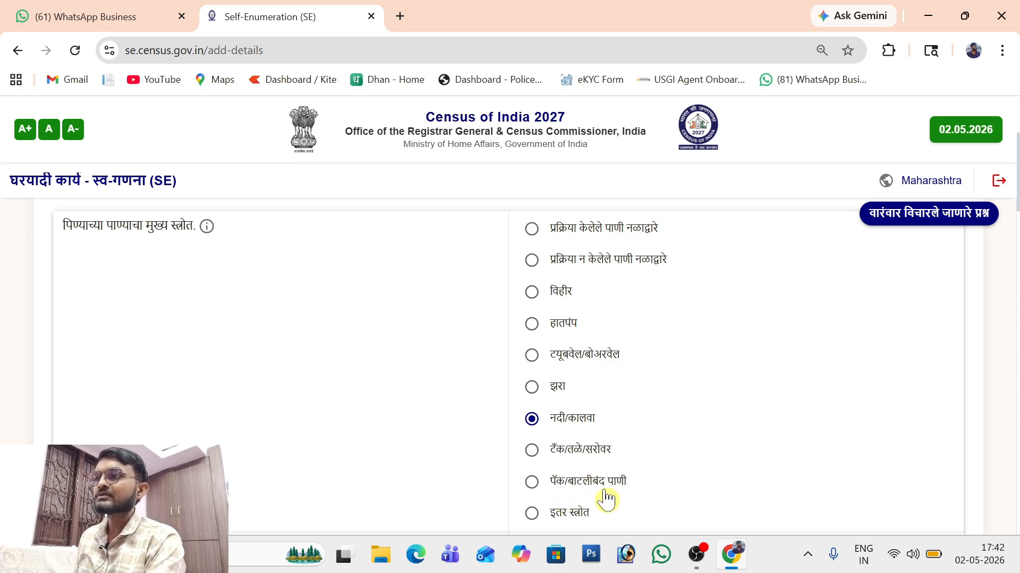
left_click(532, 230)
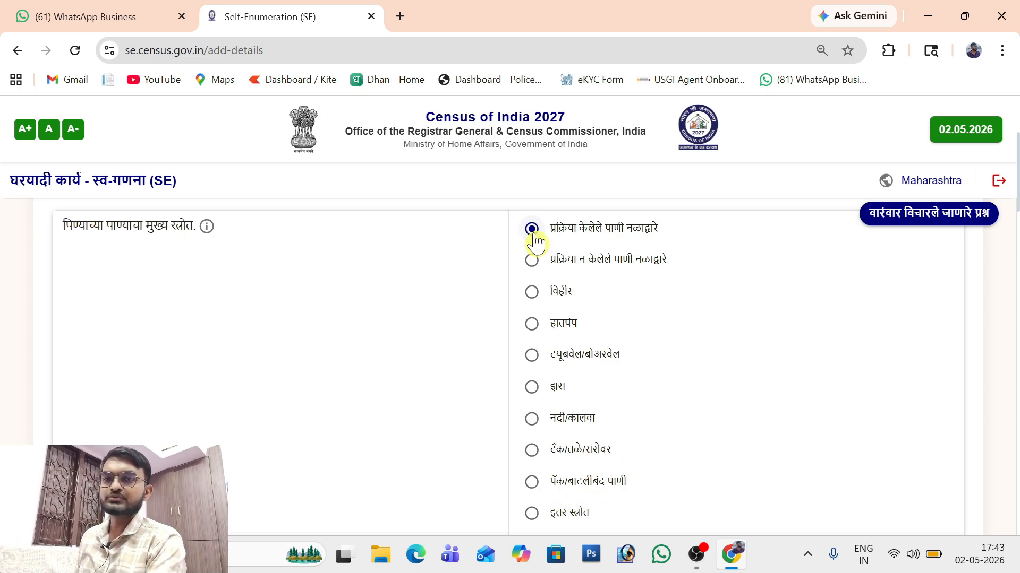
Step: Mark drinking water as available within the premises (परिसरात)
scroll(536, 241, "down", 5)
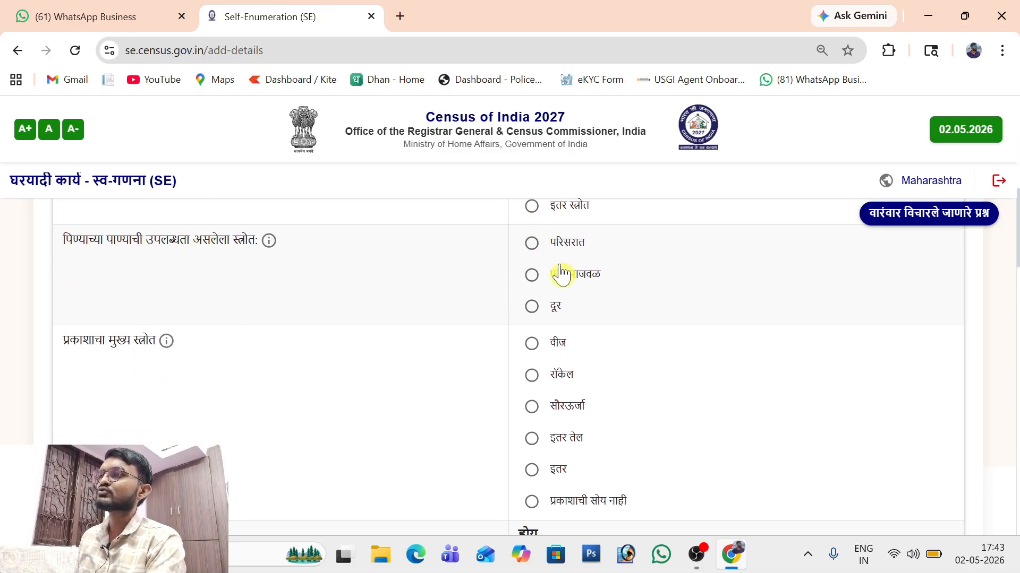
left_click(537, 247)
left_click(535, 276)
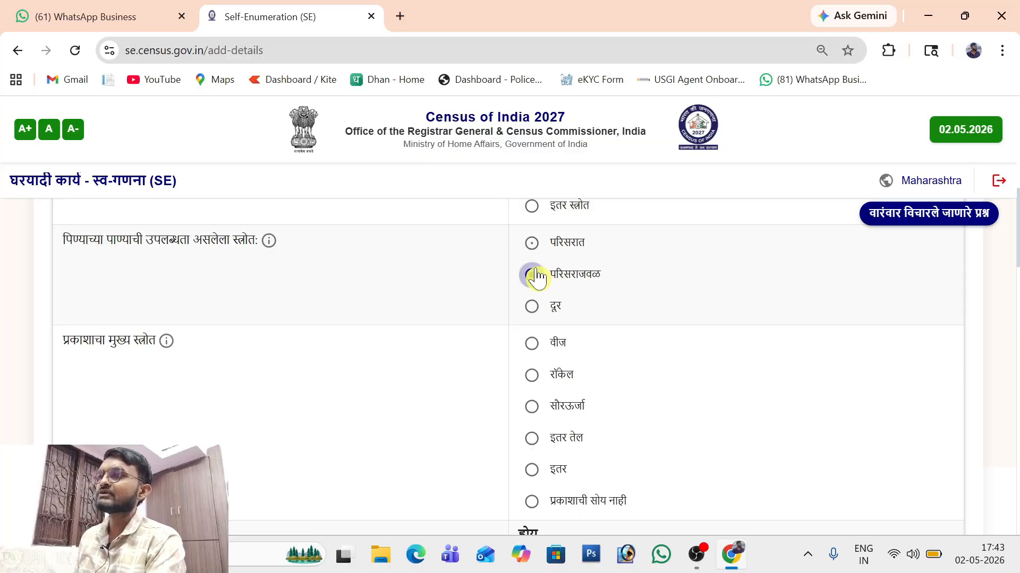
left_click(535, 311)
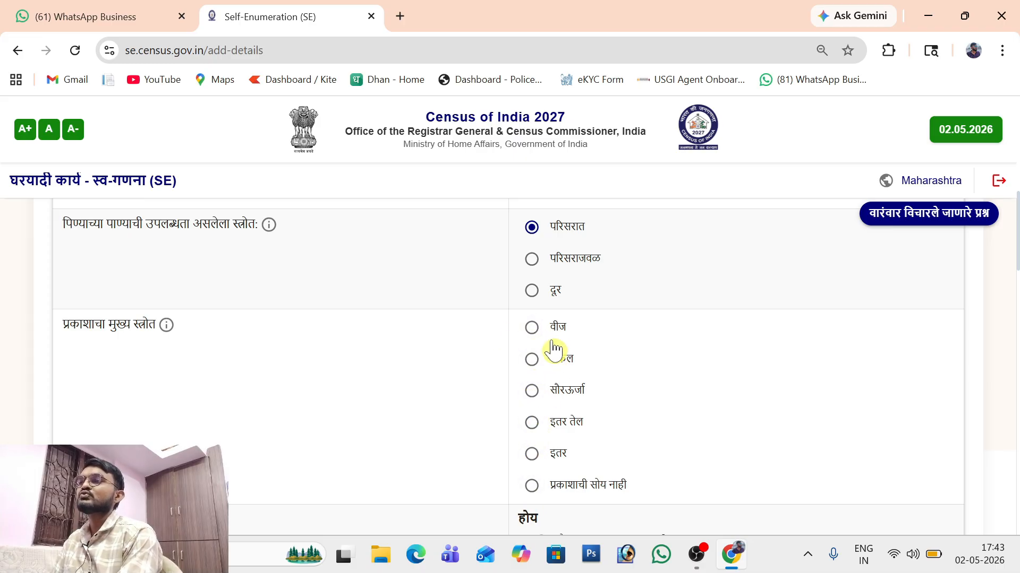
Step: Set electricity as the lighting source and a twin-pit/ventilated-pit toilet
left_click(531, 327)
scroll(539, 339, "down", 4)
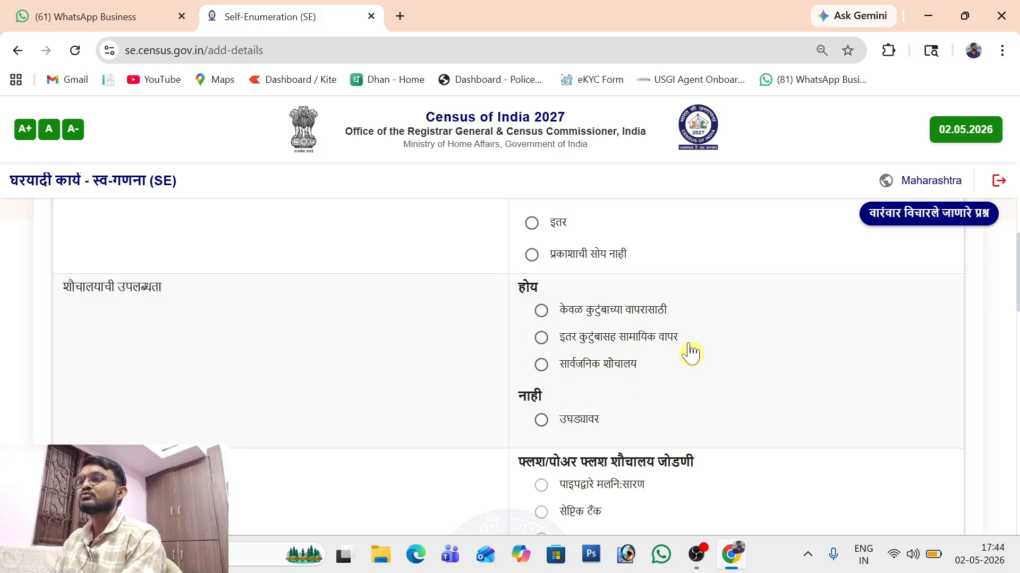
left_click(541, 421)
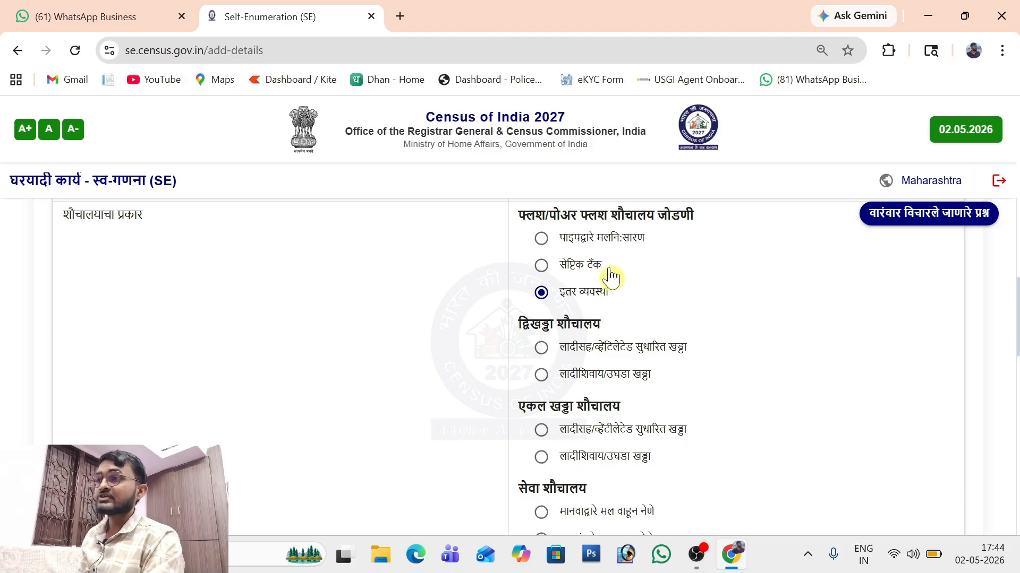
left_click(542, 349)
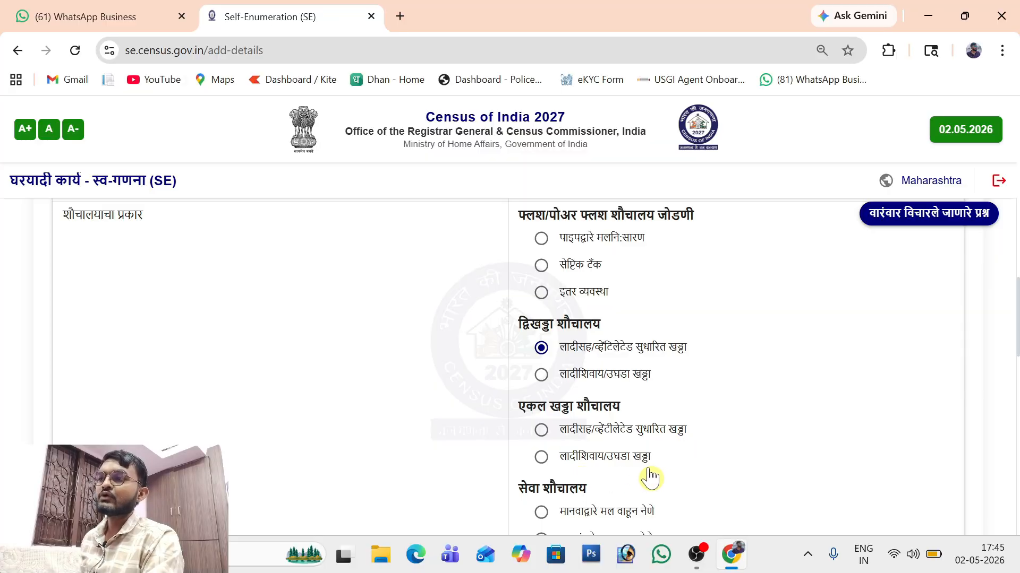
Step: Choose closed drainage for wastewater and a bathroom within the premises
scroll(648, 478, "down", 2)
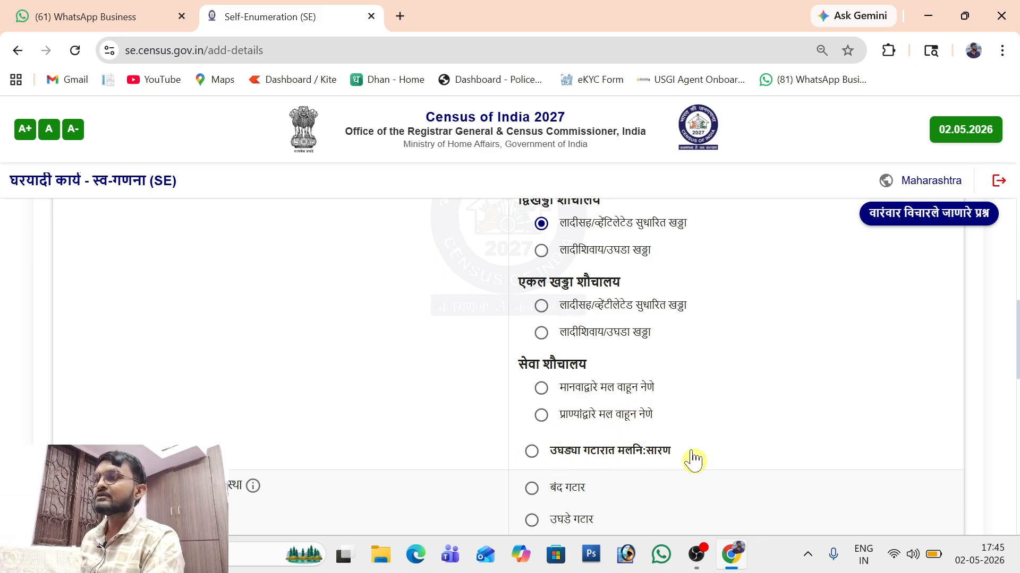
scroll(694, 461, "up", 1)
scroll(693, 461, "up", 1)
scroll(693, 461, "down", 1)
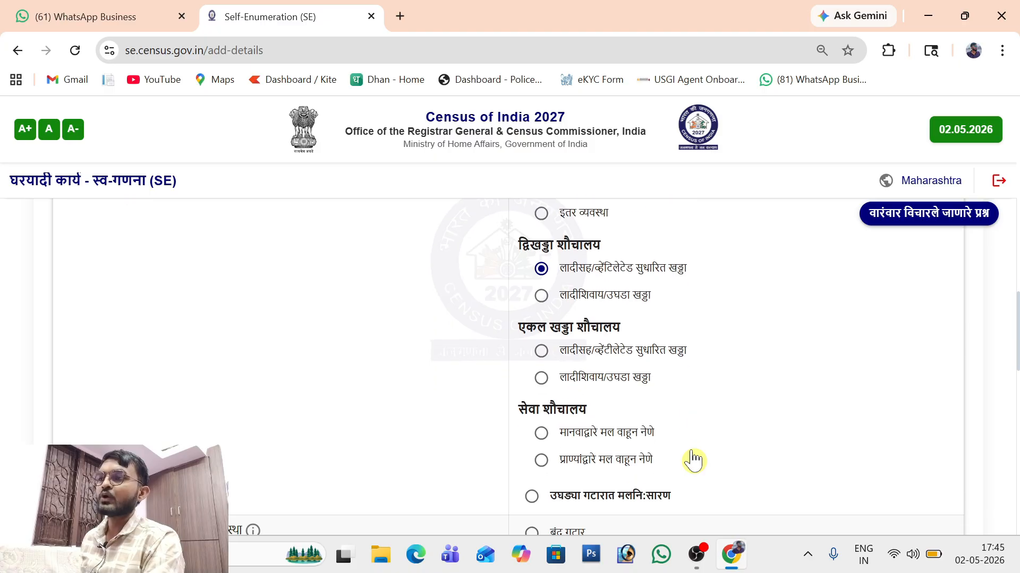
scroll(694, 461, "up", 1)
scroll(199, 292, "down", 5)
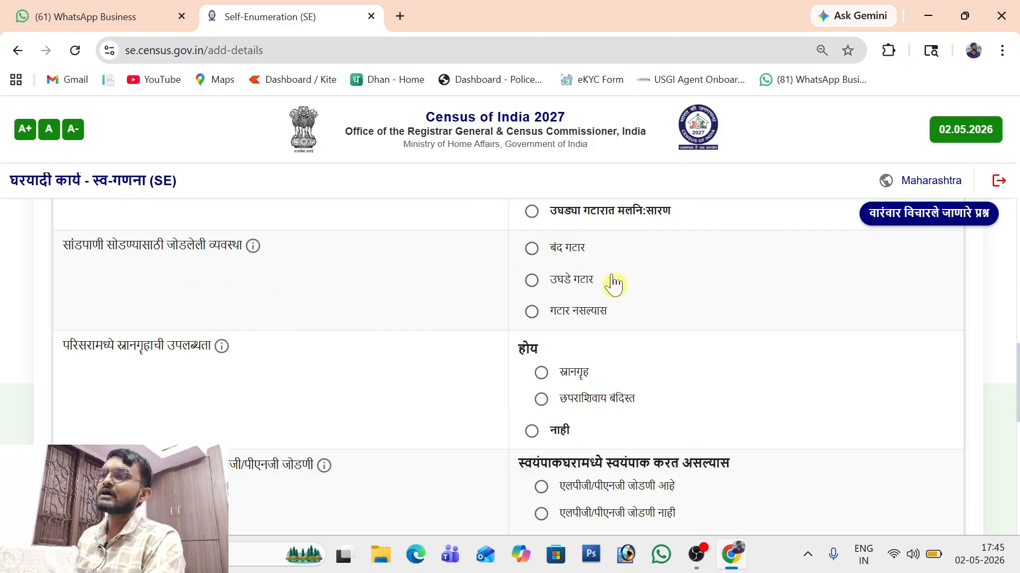
left_click(533, 250)
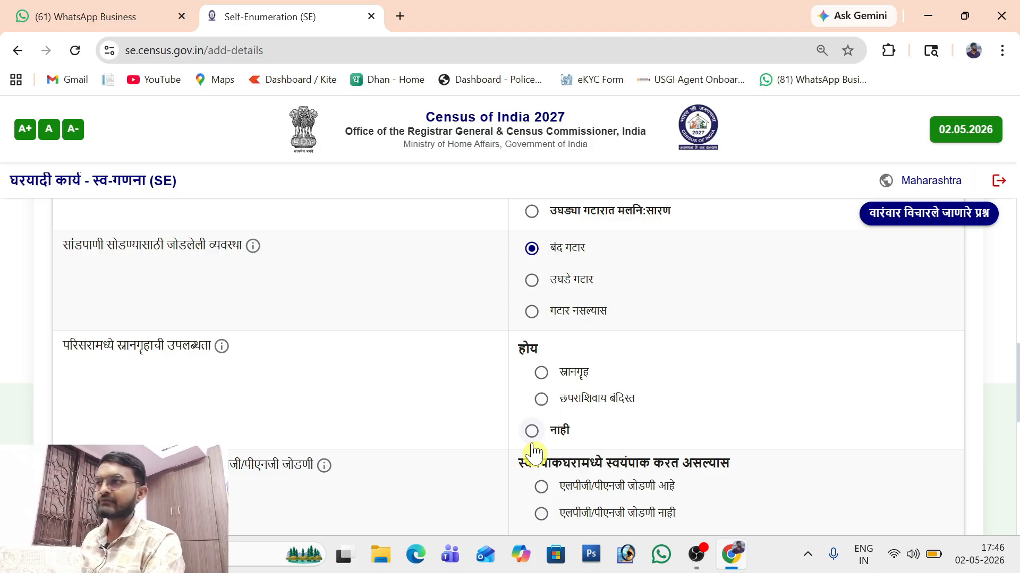
left_click(541, 373)
left_click(542, 398)
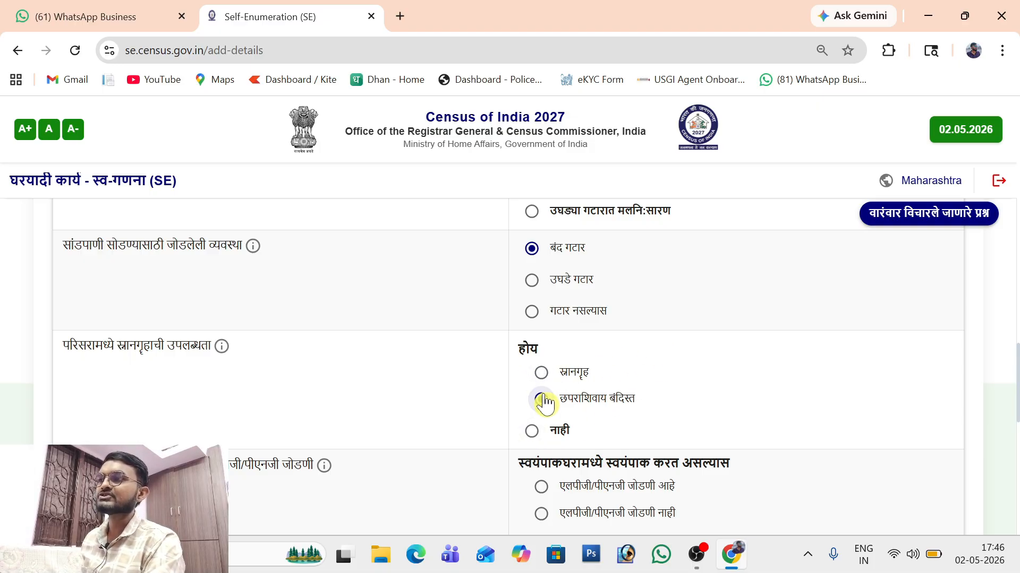
left_click(541, 374)
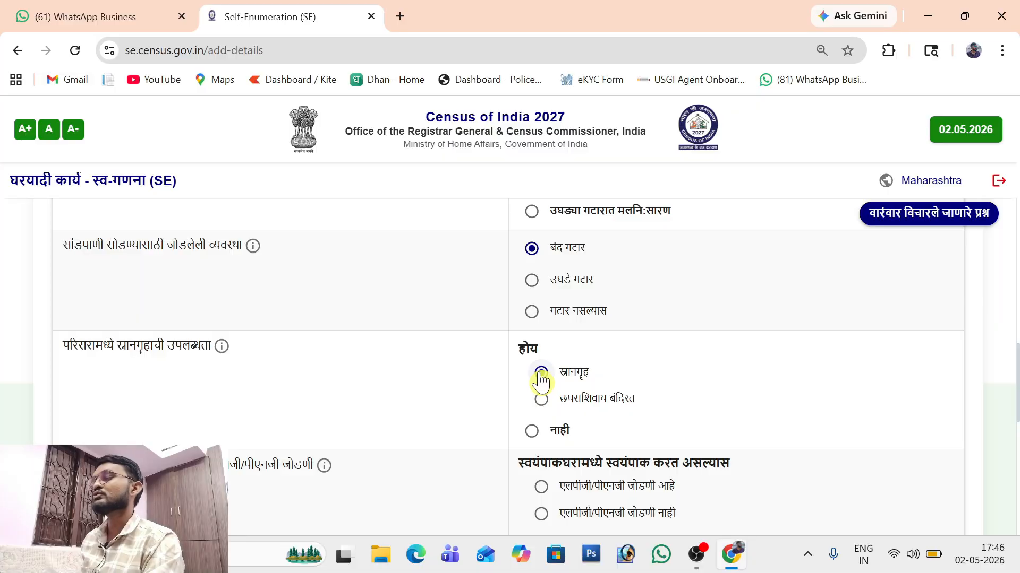
Step: Record a kitchen inside with LPG/PNG connection and LPG/PNG cooking fuel, then save
scroll(541, 379, "down", 5)
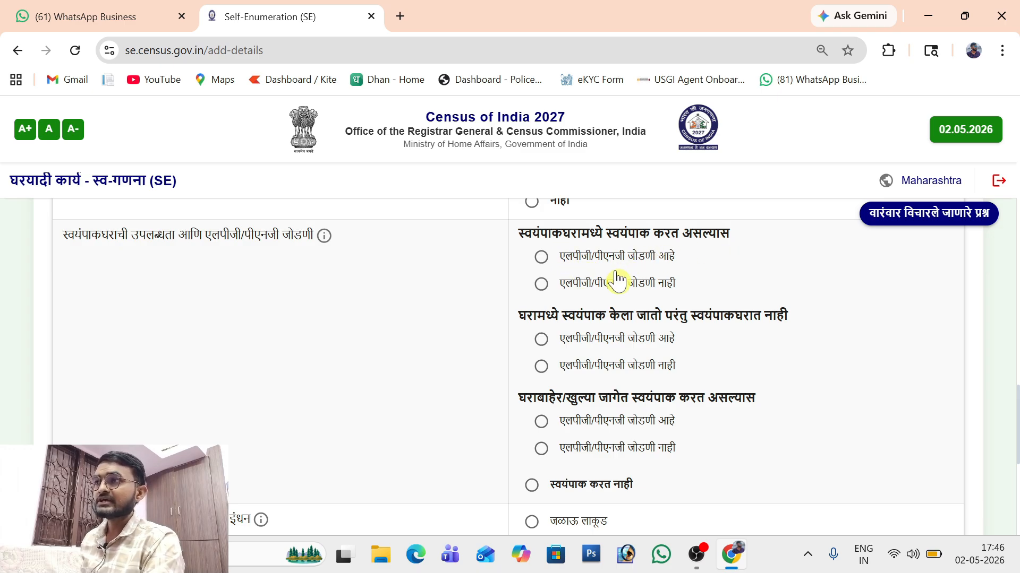
left_click(541, 257)
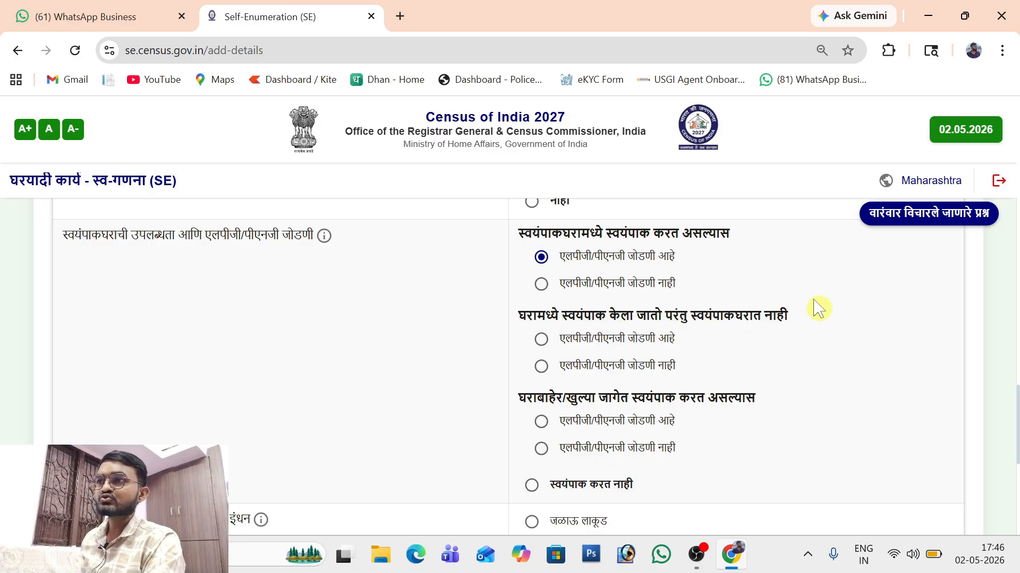
left_click(542, 340)
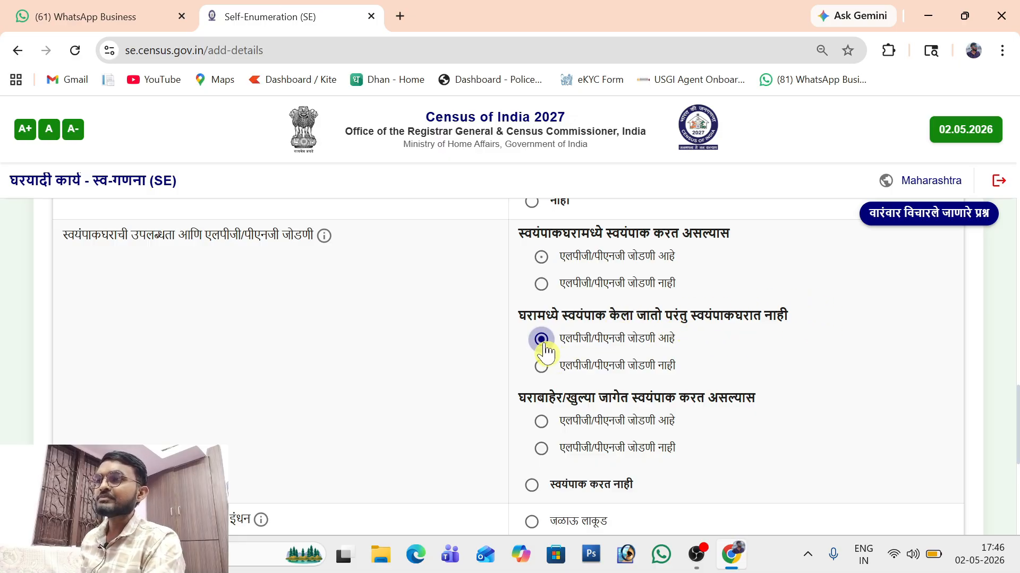
left_click(542, 367)
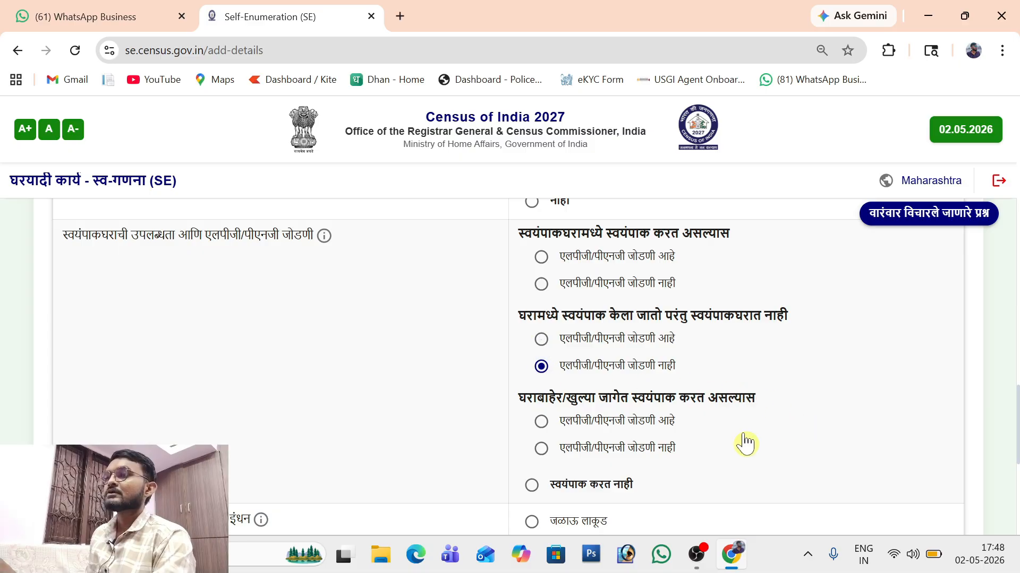
scroll(745, 444, "down", 1)
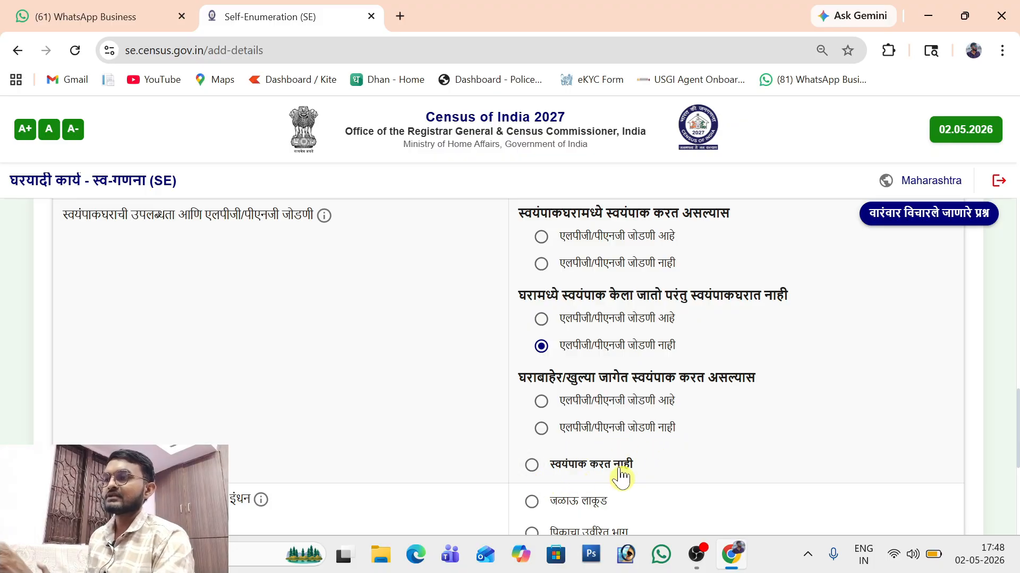
left_click(541, 238)
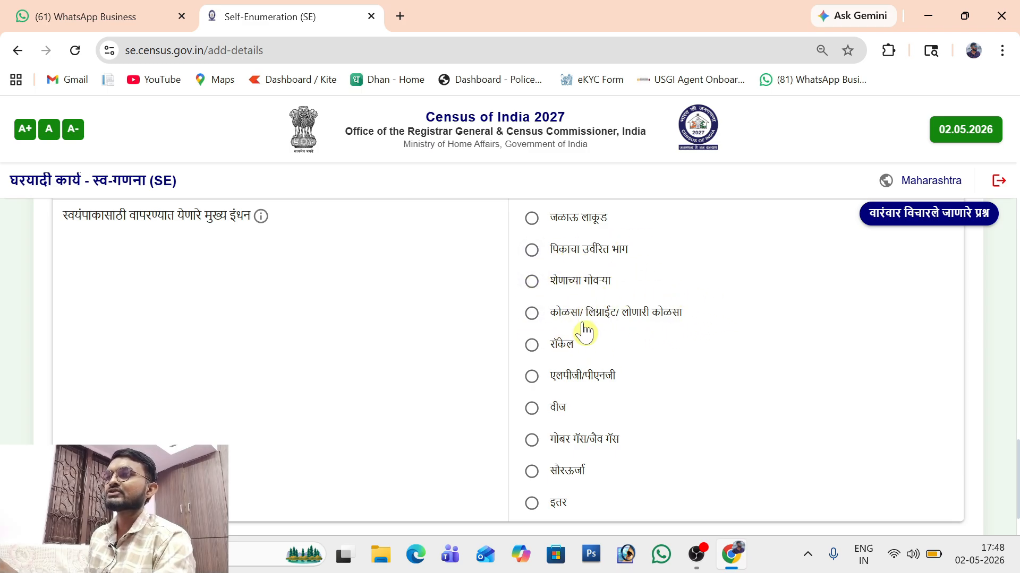
left_click(532, 376)
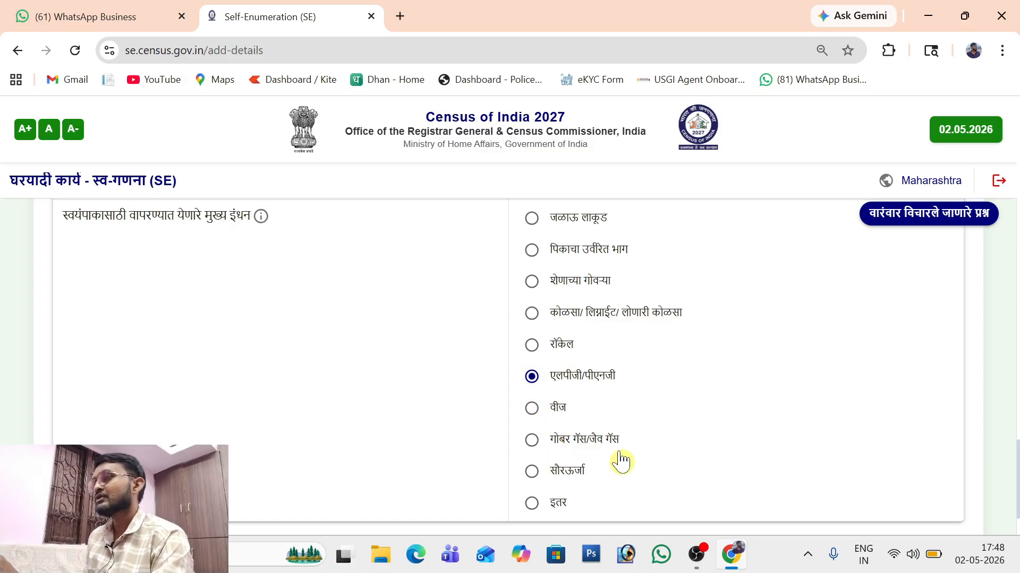
scroll(621, 462, "down", 2)
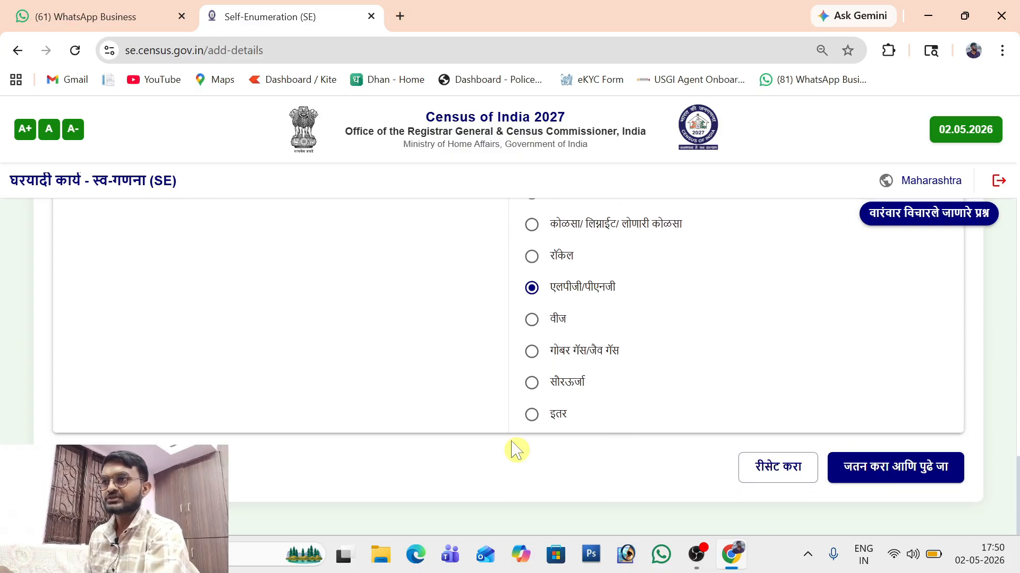
left_click(912, 480)
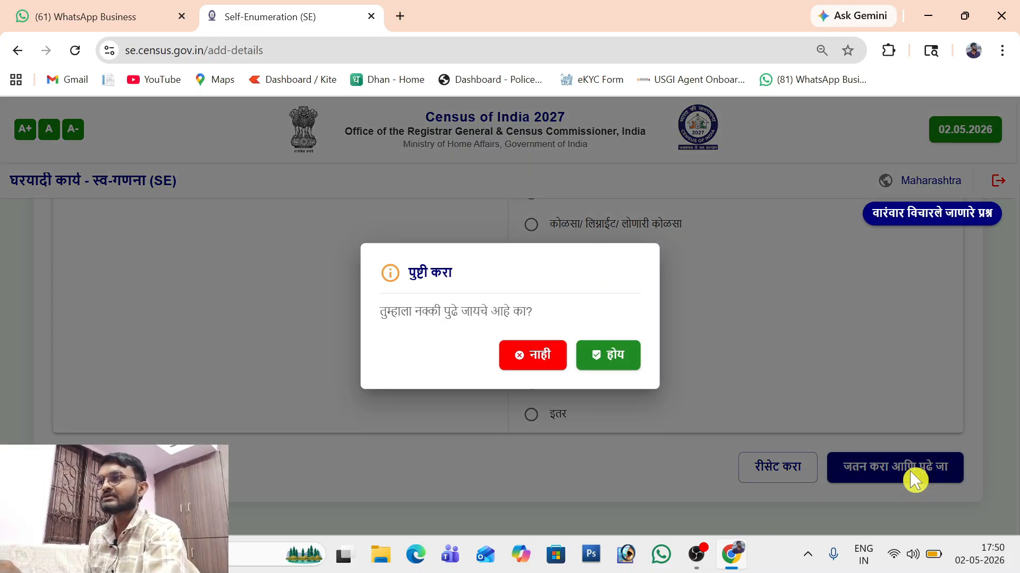
Step: Proceed to assets and record no radio/transistor and a cable TV connection
left_click(615, 357)
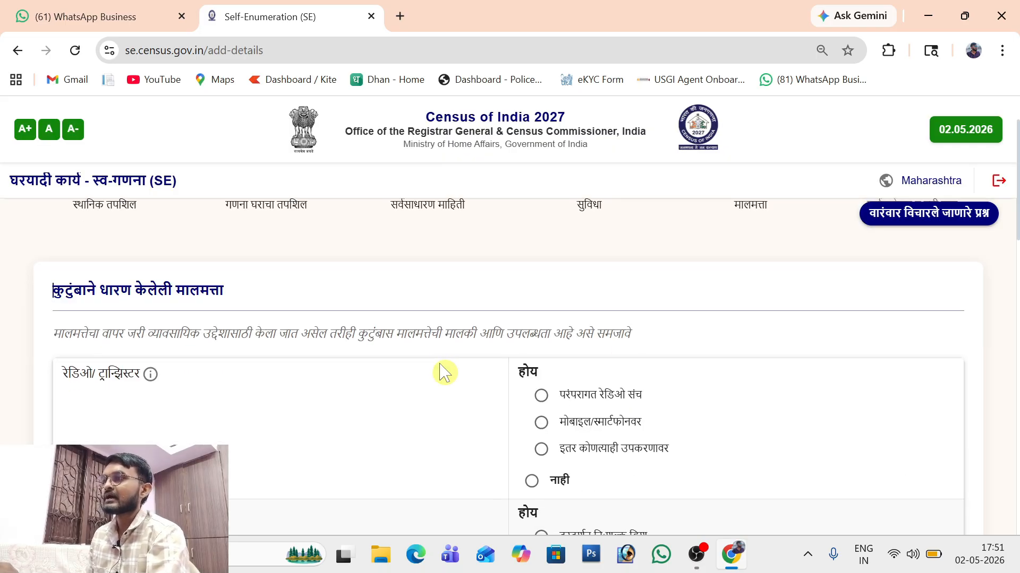
scroll(194, 329, "down", 2)
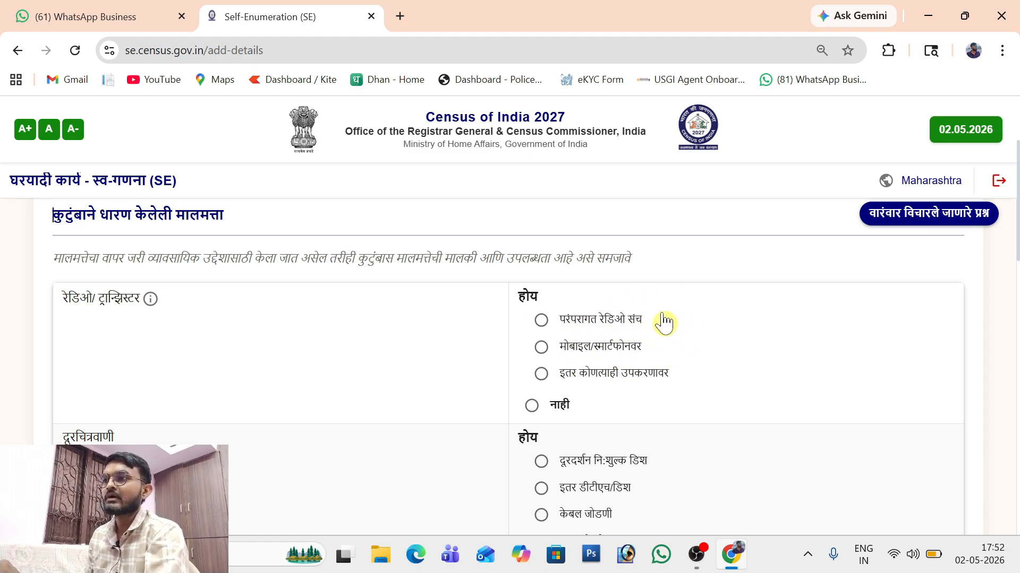
left_click(532, 405)
scroll(151, 272, "down", 4)
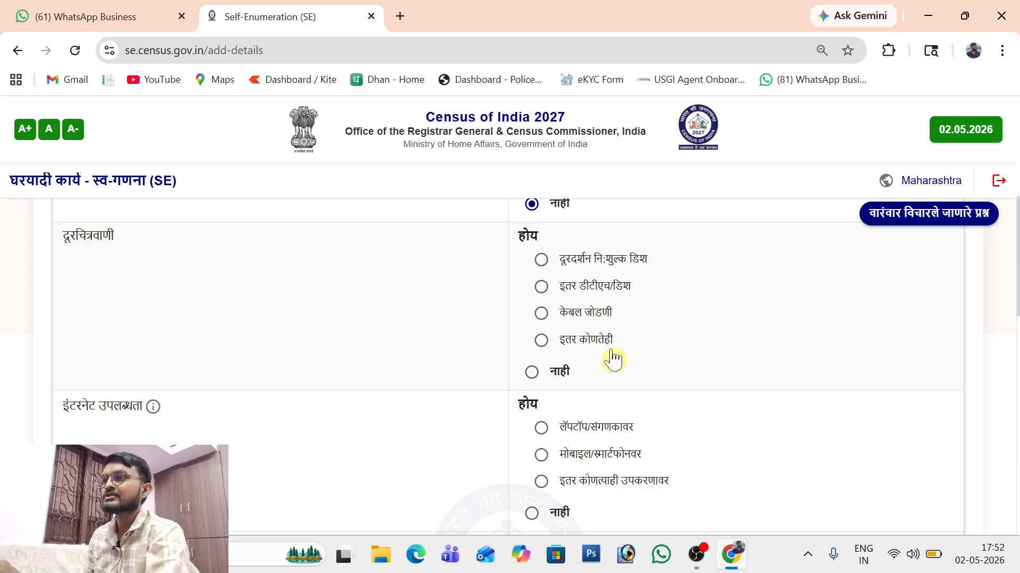
left_click(541, 313)
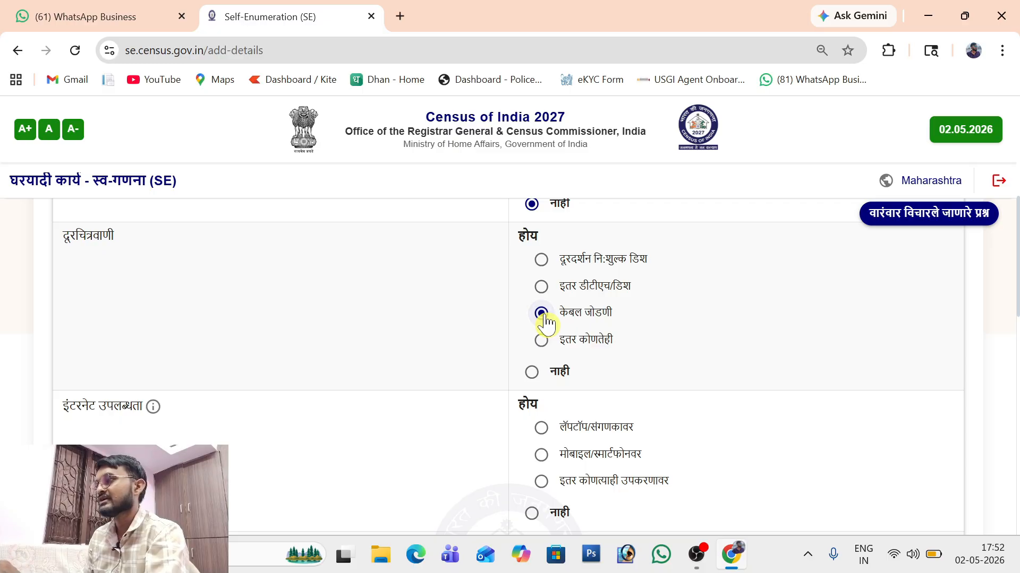
scroll(216, 255, "down", 3)
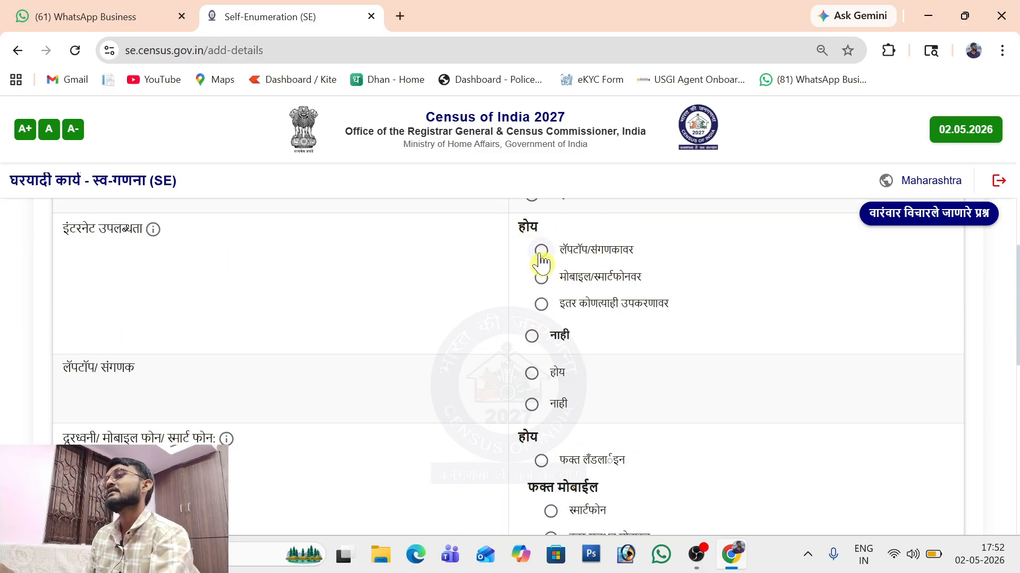
Step: Record internet via mobile/smartphone, a laptop/computer, and a smartphone as the phone
left_click(541, 278)
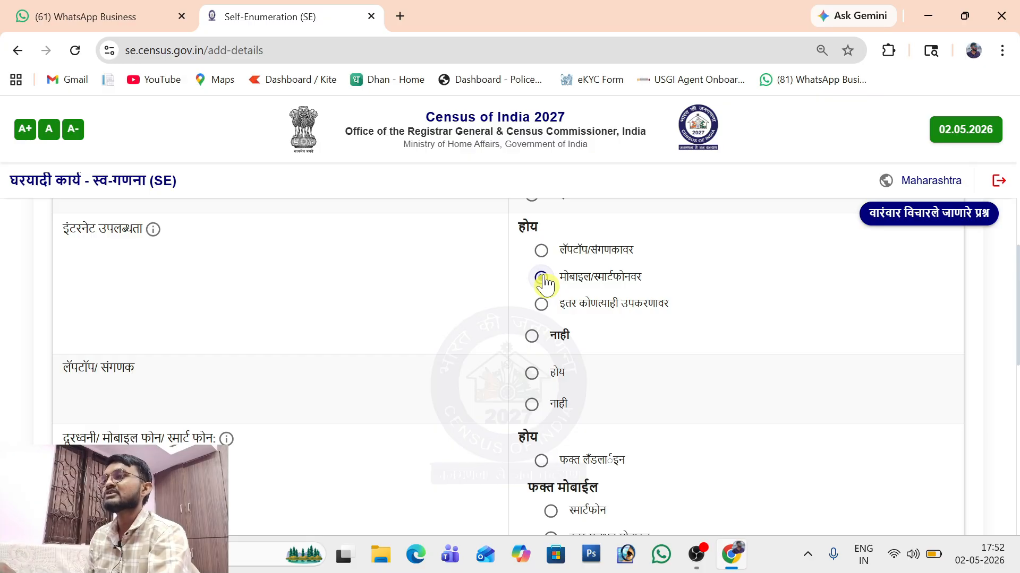
left_click(541, 305)
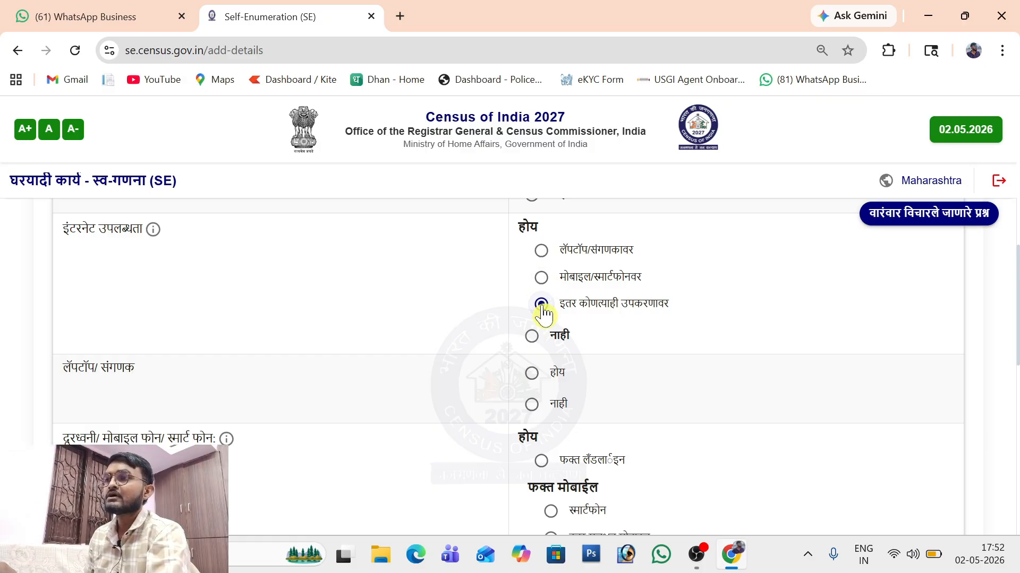
left_click(541, 278)
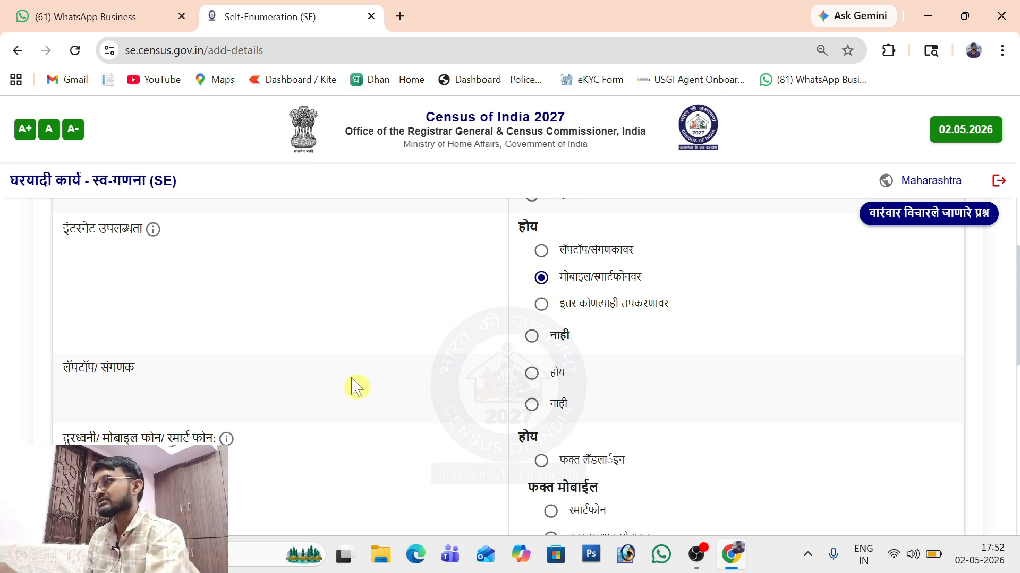
left_click(533, 375)
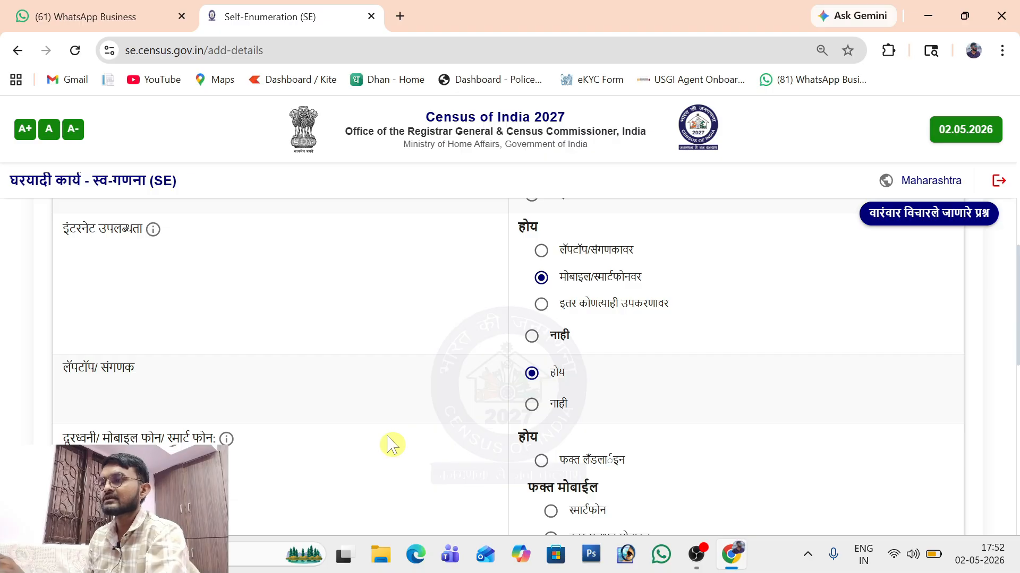
scroll(391, 444, "down", 4)
left_click(541, 265)
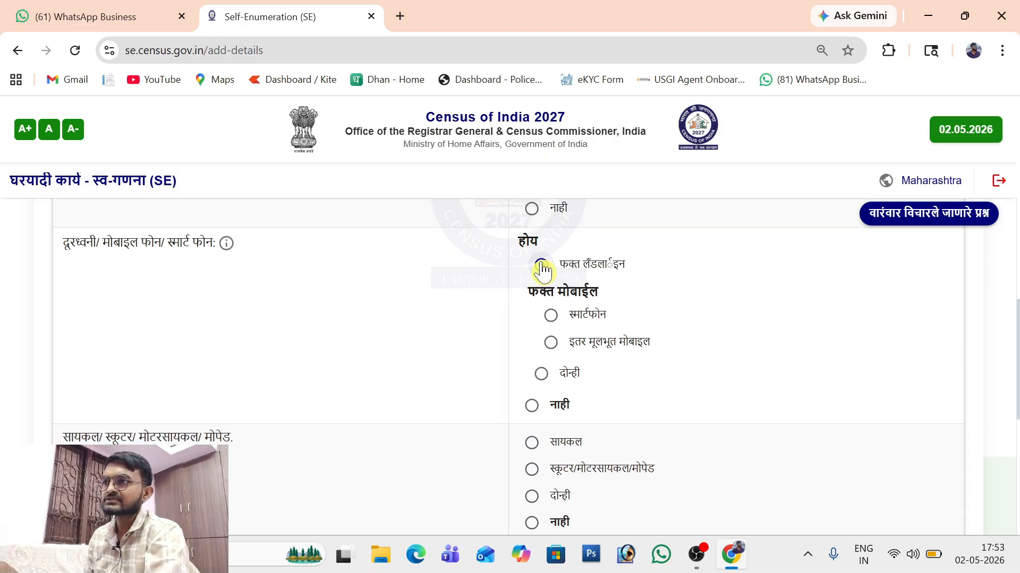
left_click(550, 317)
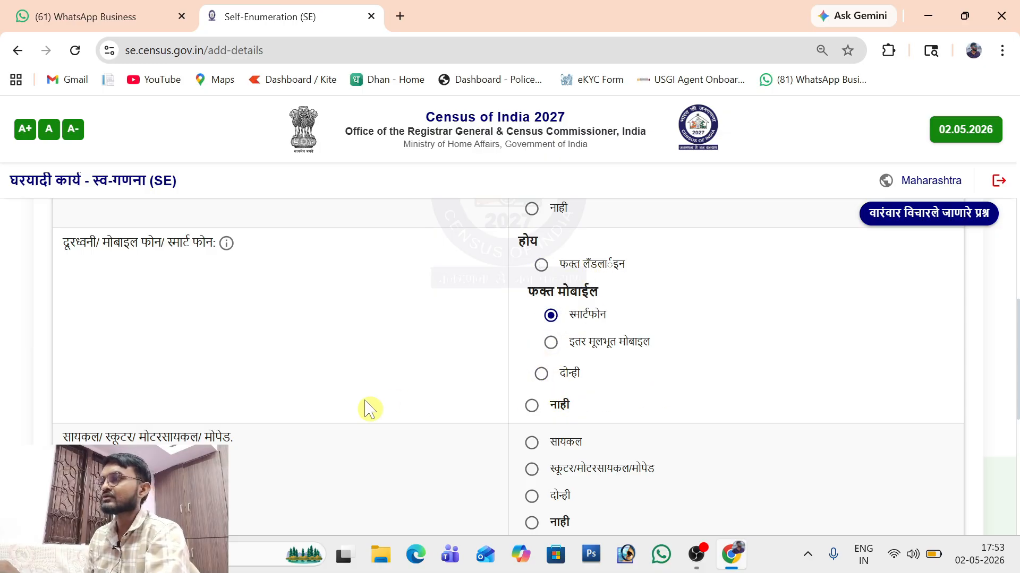
scroll(368, 409, "down", 4)
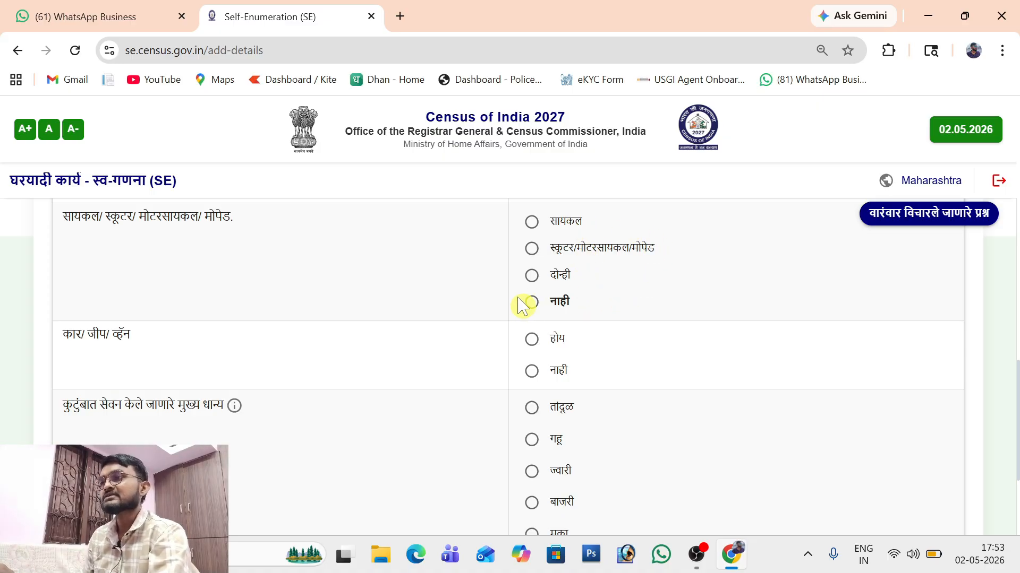
Step: Answer no for car/jeep/van and wheat (गहू) as main grain, then save and confirm
scroll(121, 256, "down", 2)
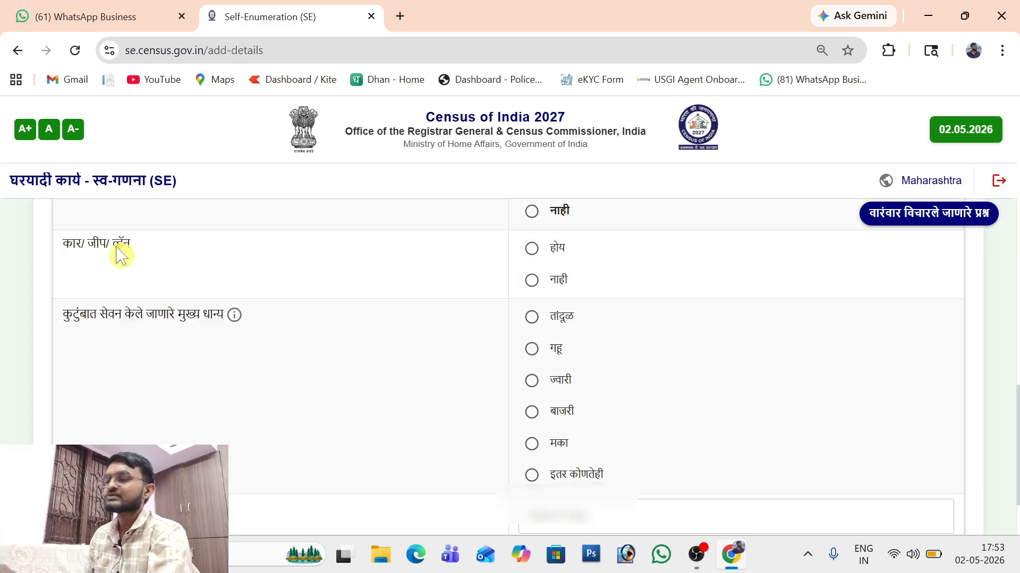
left_click(531, 251)
left_click(532, 279)
scroll(169, 420, "down", 1)
scroll(169, 420, "down", 1)
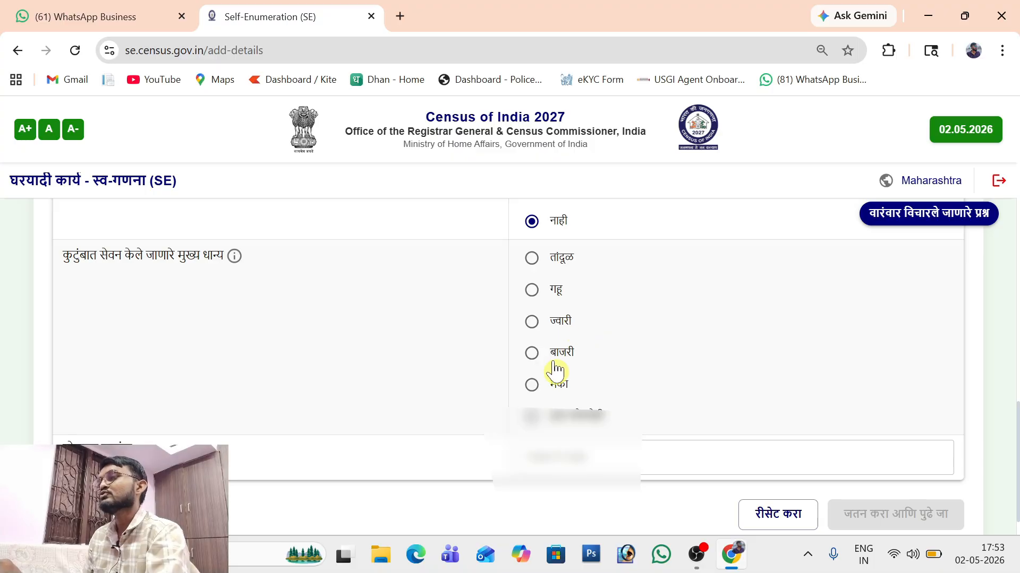
left_click(531, 290)
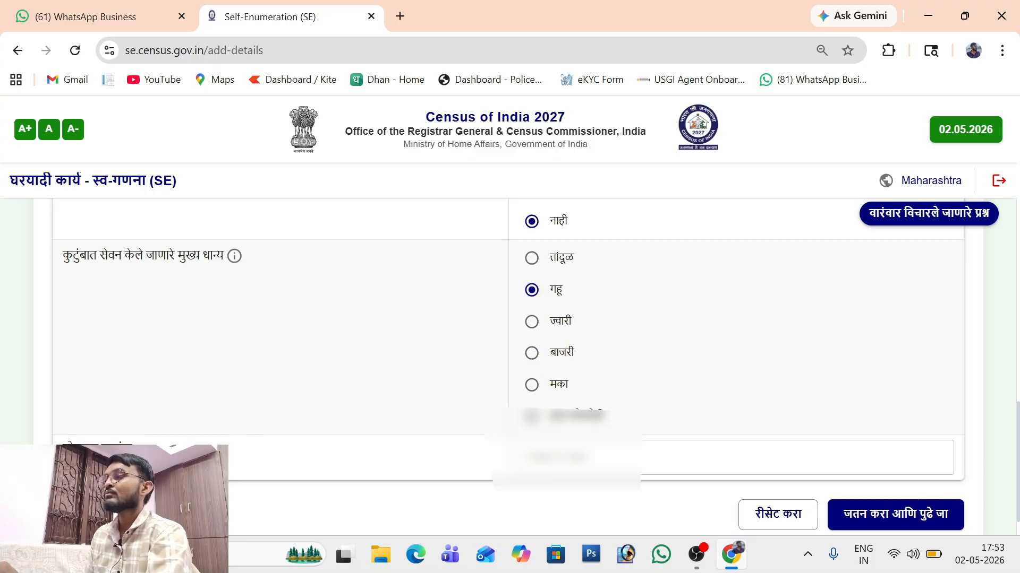
left_click(898, 525)
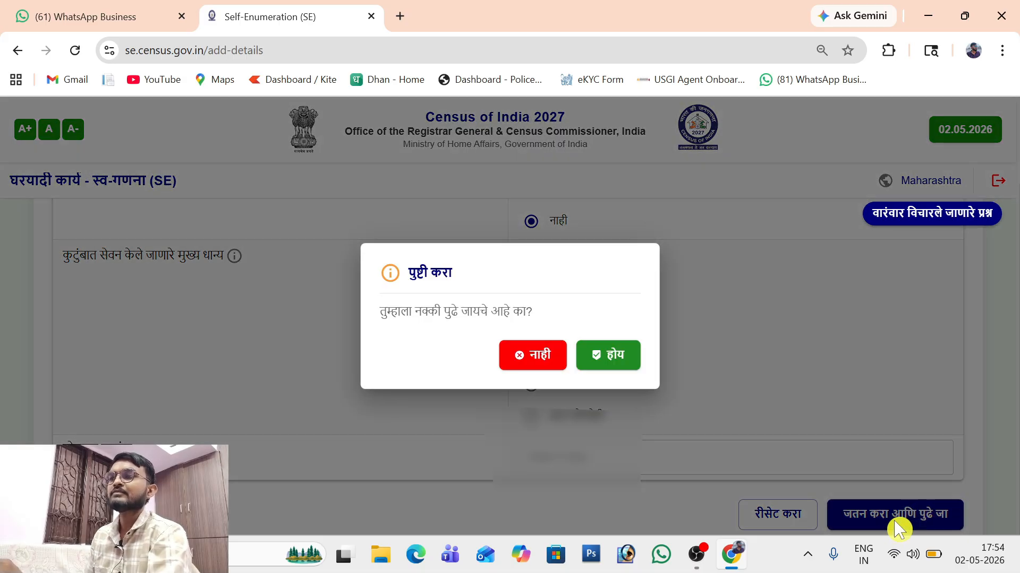
left_click(617, 358)
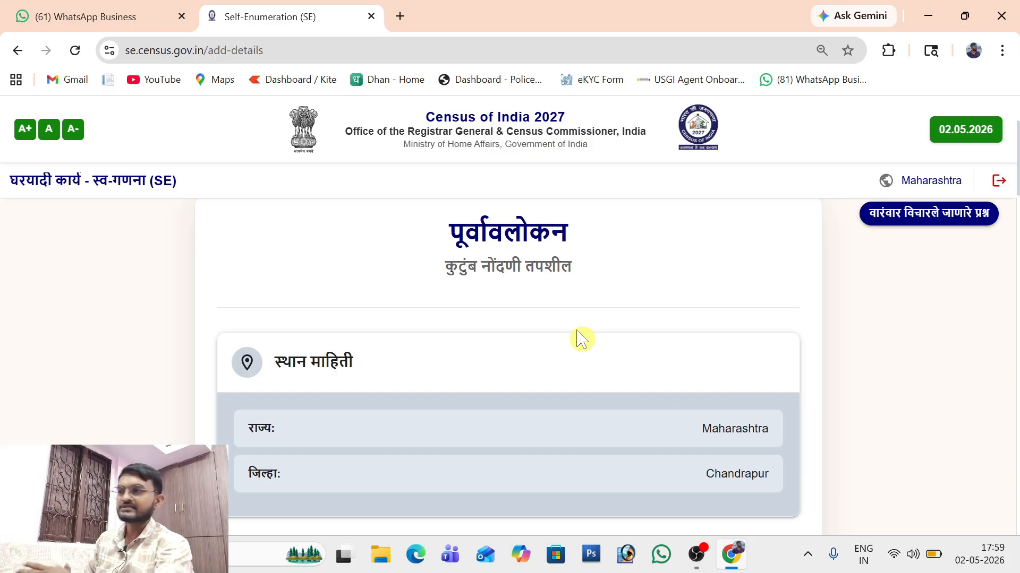
scroll(321, 314, "down", 1)
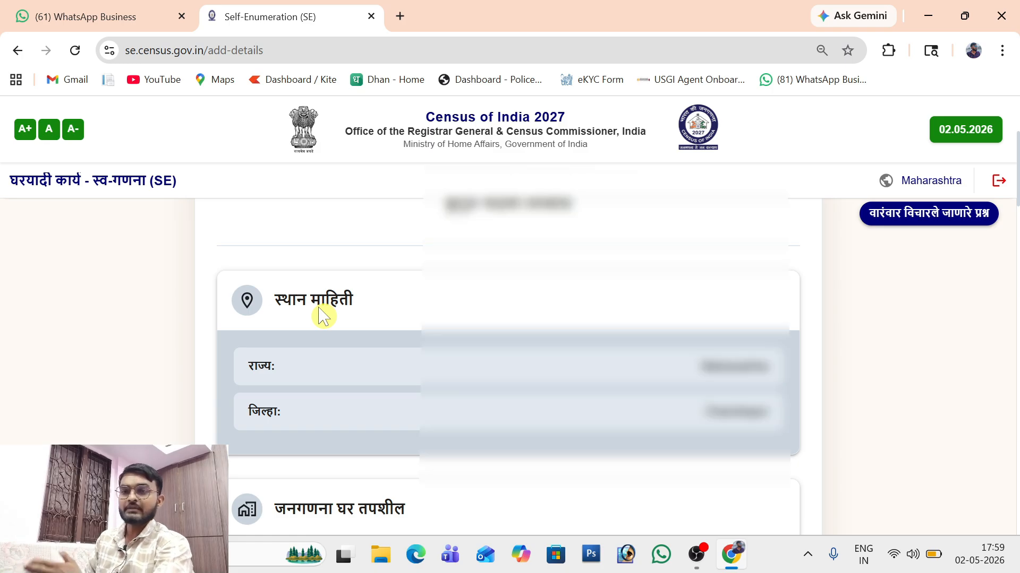
scroll(323, 317, "down", 2)
scroll(322, 313, "down", 2)
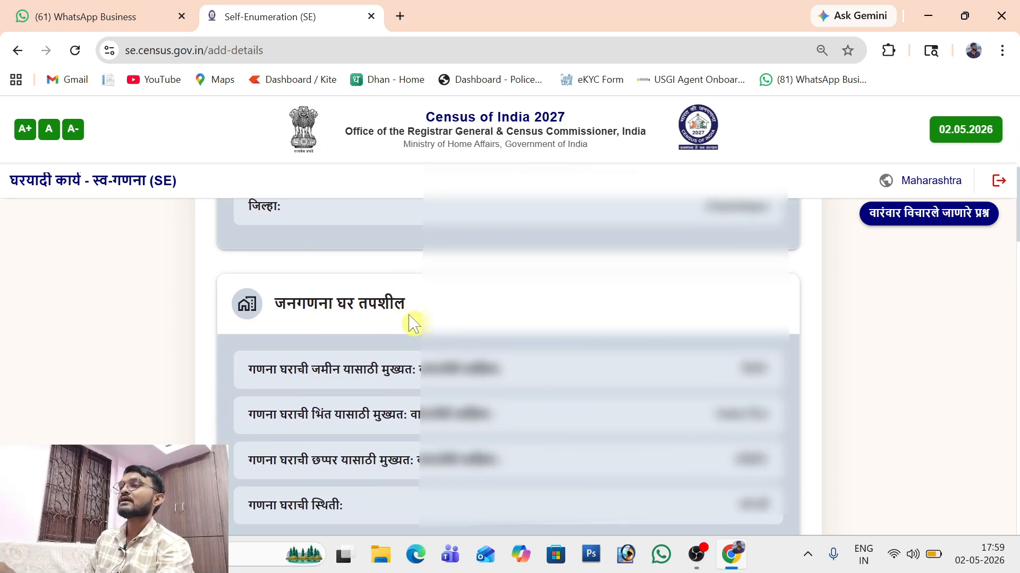
scroll(412, 321, "down", 5)
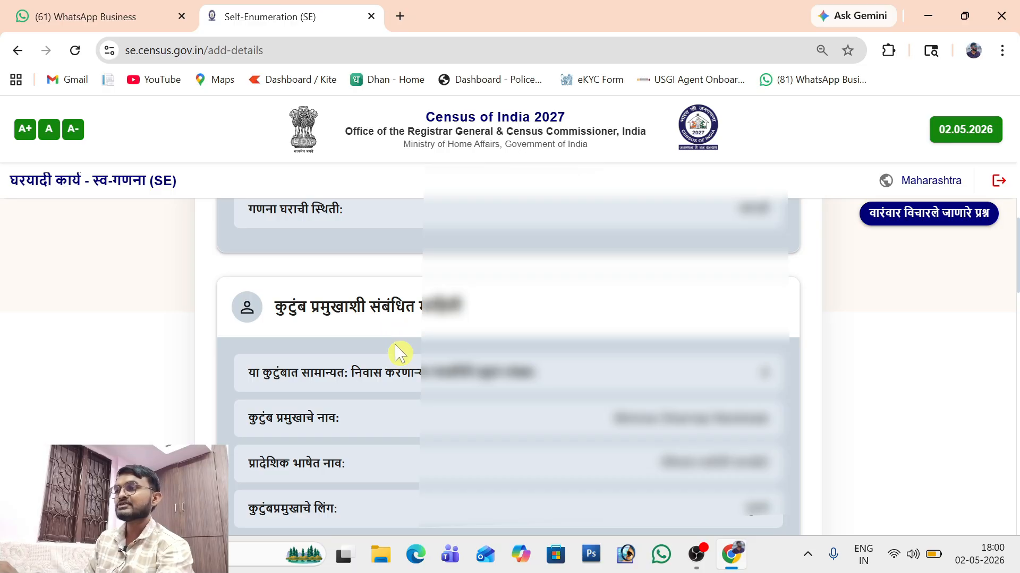
scroll(400, 353, "down", 6)
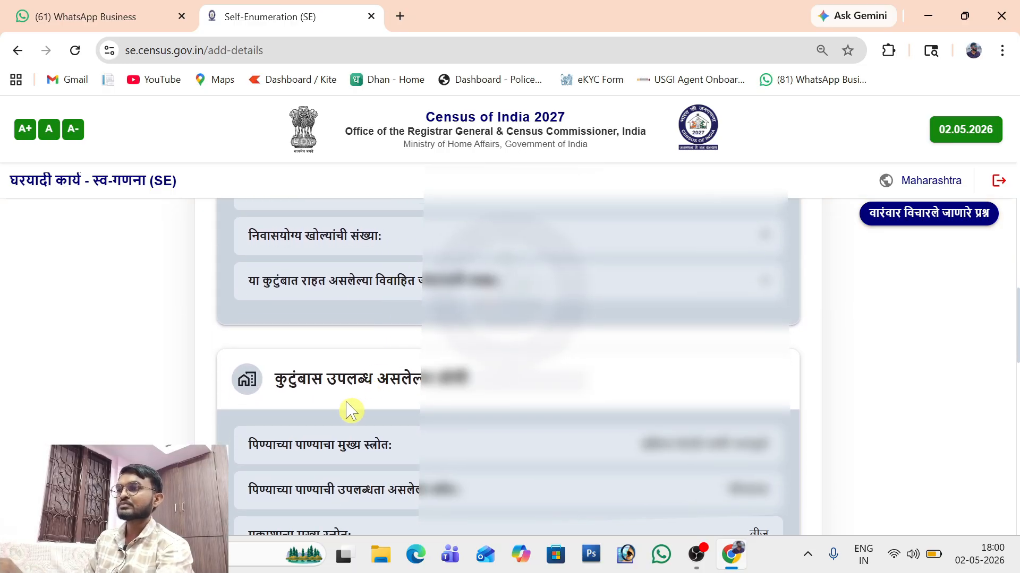
scroll(351, 412, "down", 10)
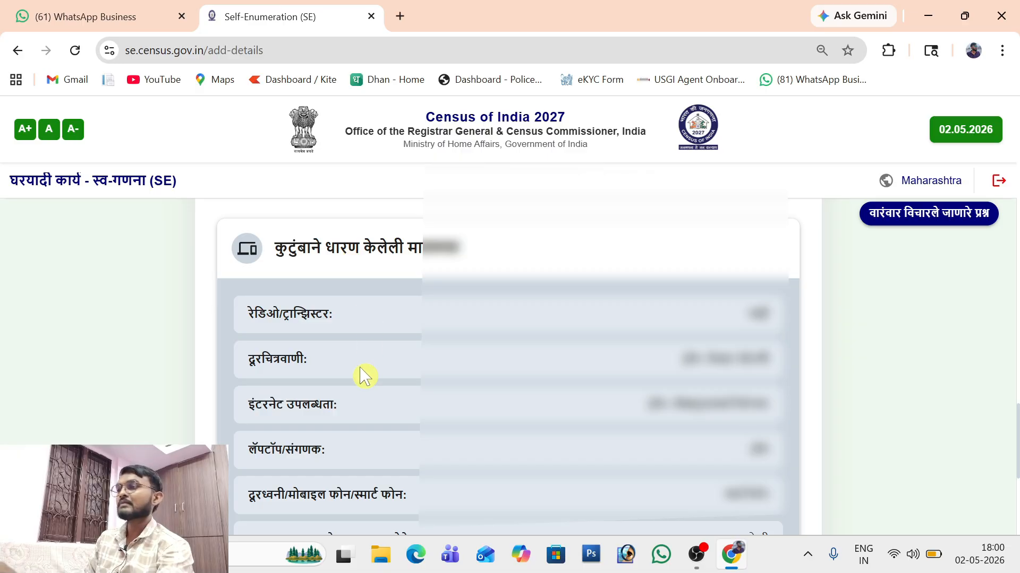
scroll(364, 376, "down", 5)
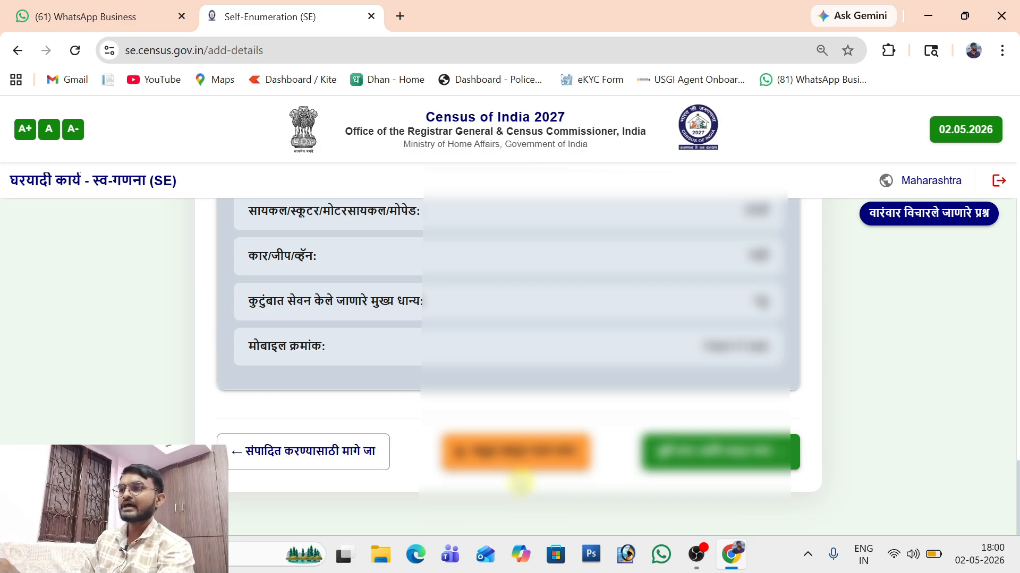
Step: Save the completed household form, then submit and confirm it to reach the SE ID success page
left_click(514, 465)
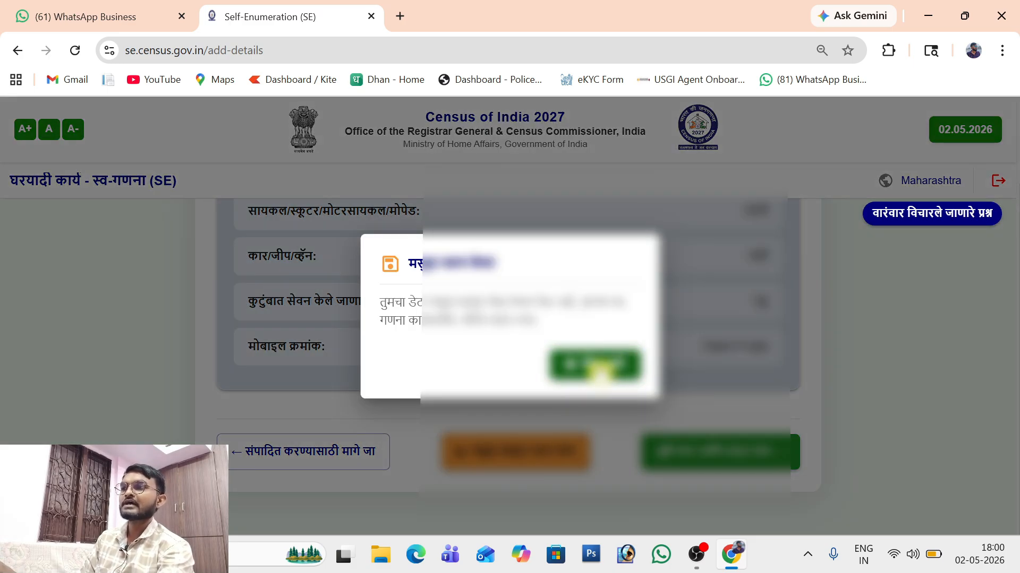
left_click(597, 365)
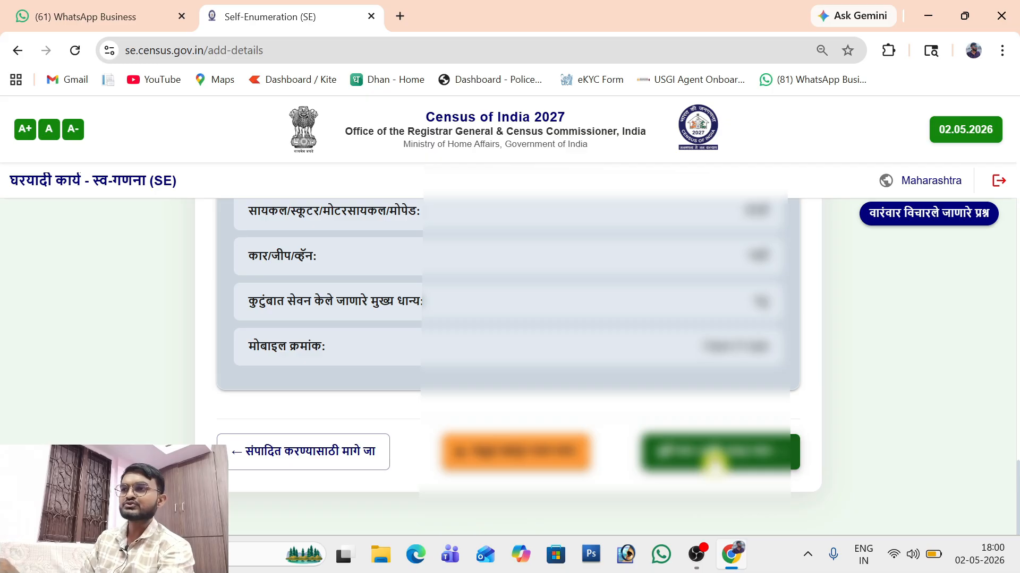
left_click(714, 459)
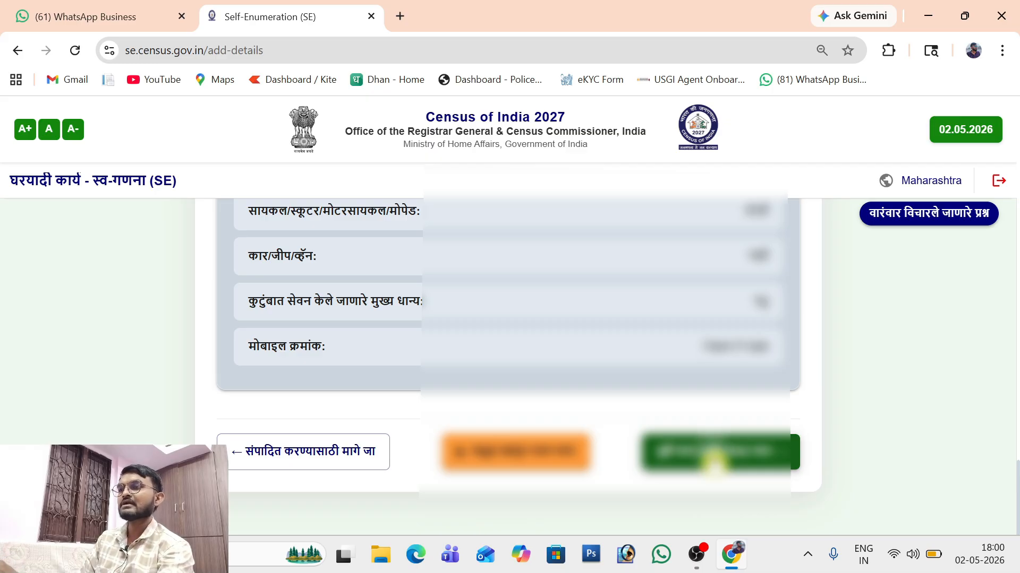
left_click(614, 375)
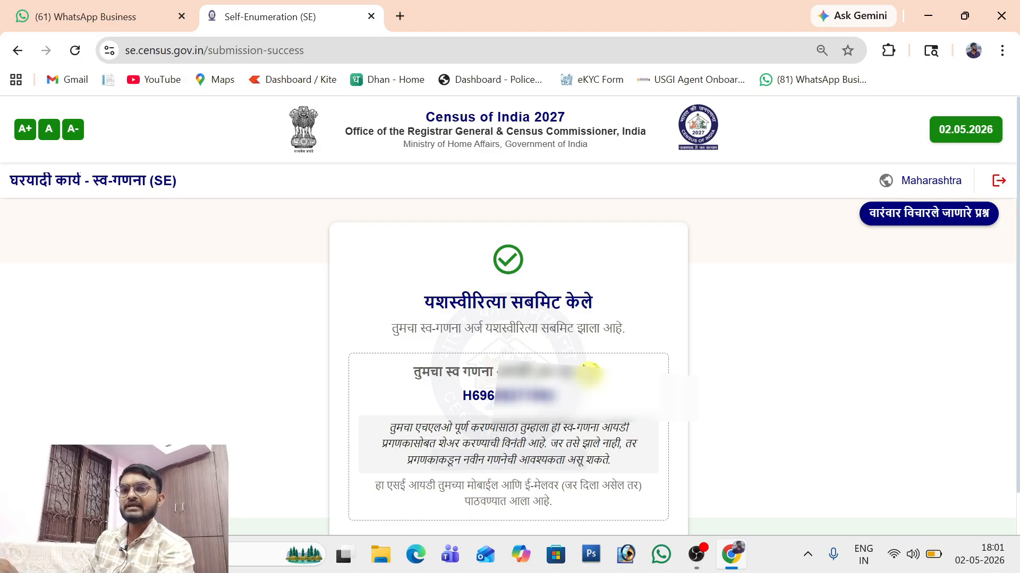
scroll(583, 366, "down", 1)
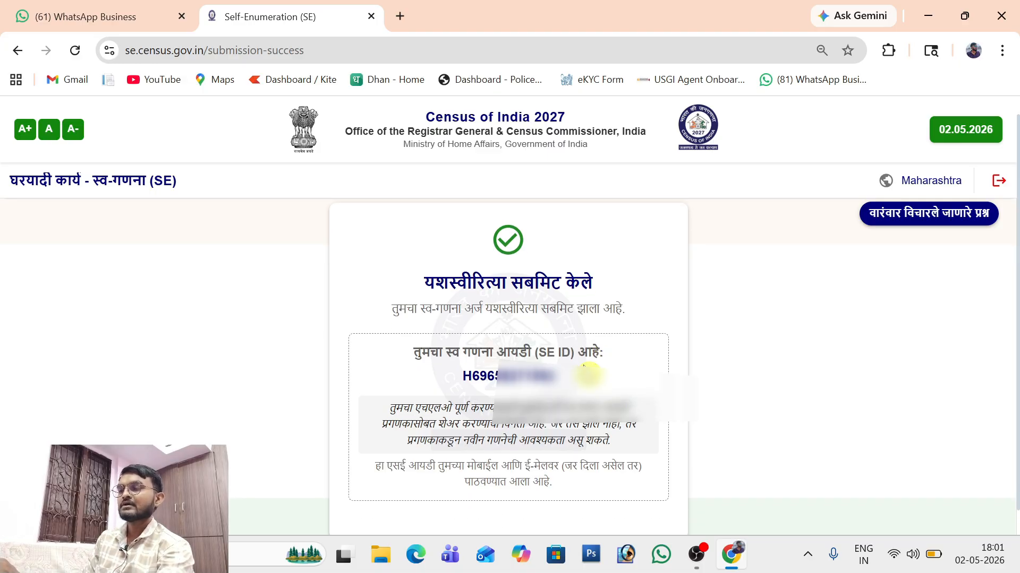